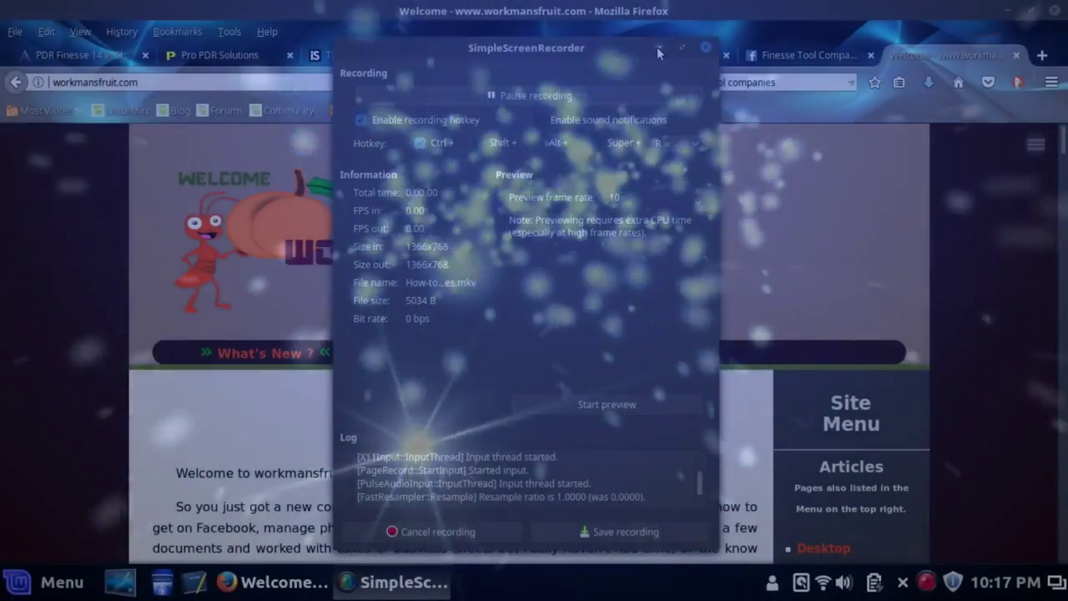
Minimize SimpleScreenRecorder and scroll down the workmansfruit.com welcome page
{"action": "left_click", "coordinate": [658, 48]}
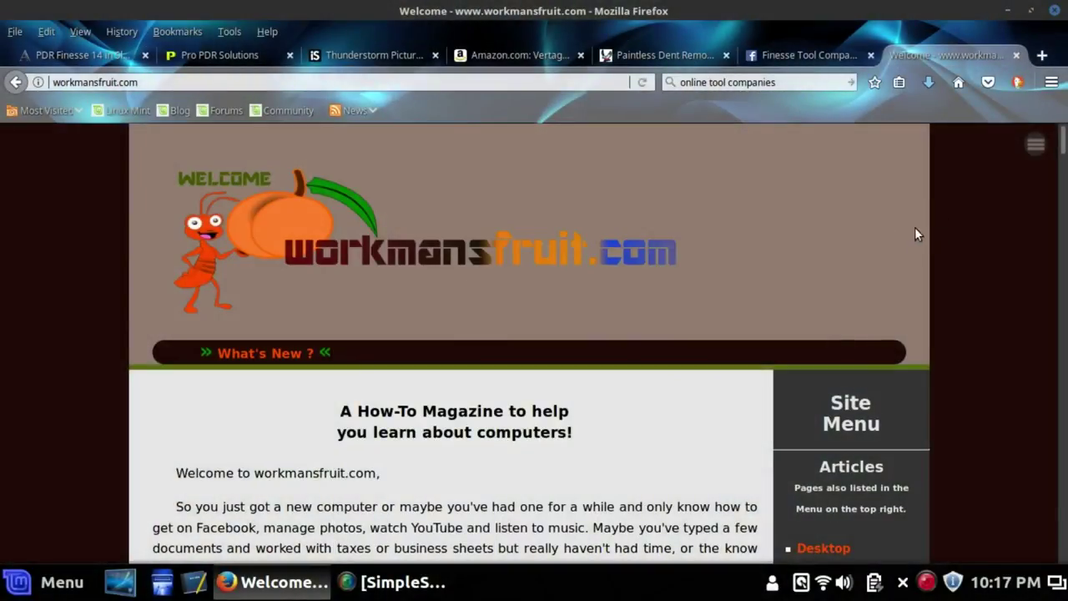
{"action": "scroll", "coordinate": [878, 242], "scroll_direction": "down", "scroll_amount": 6}
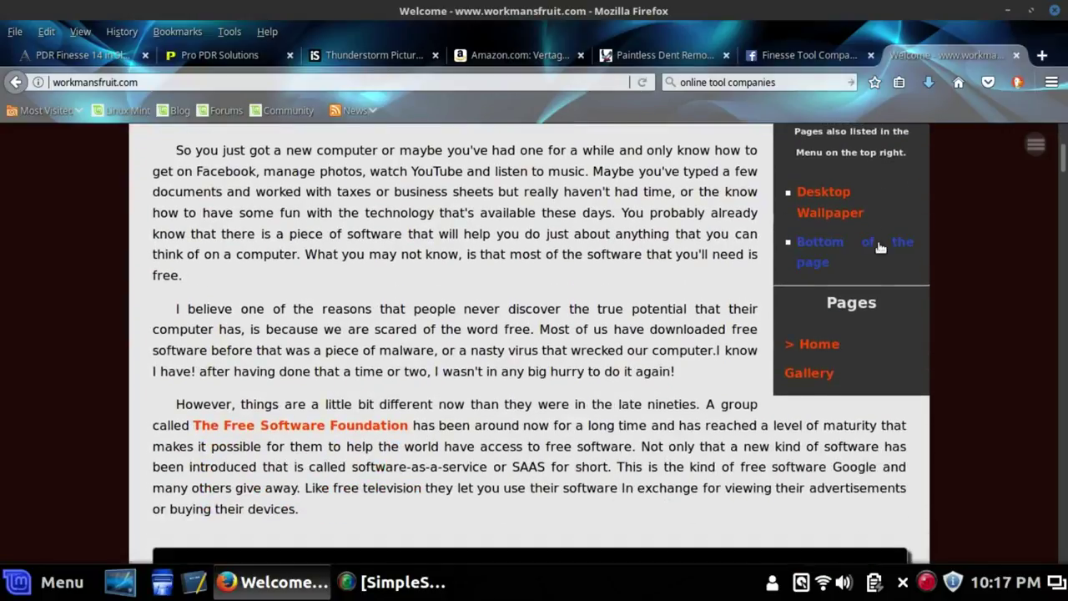
{"action": "scroll", "coordinate": [878, 244], "scroll_direction": "down", "scroll_amount": 5}
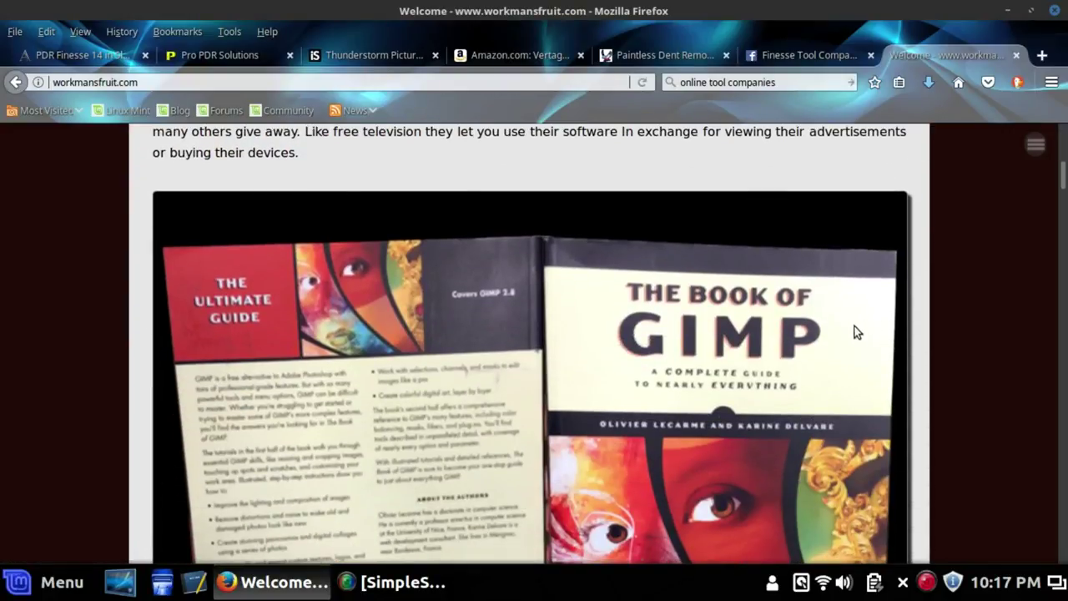
{"action": "scroll", "coordinate": [763, 339], "scroll_direction": "down", "scroll_amount": 4}
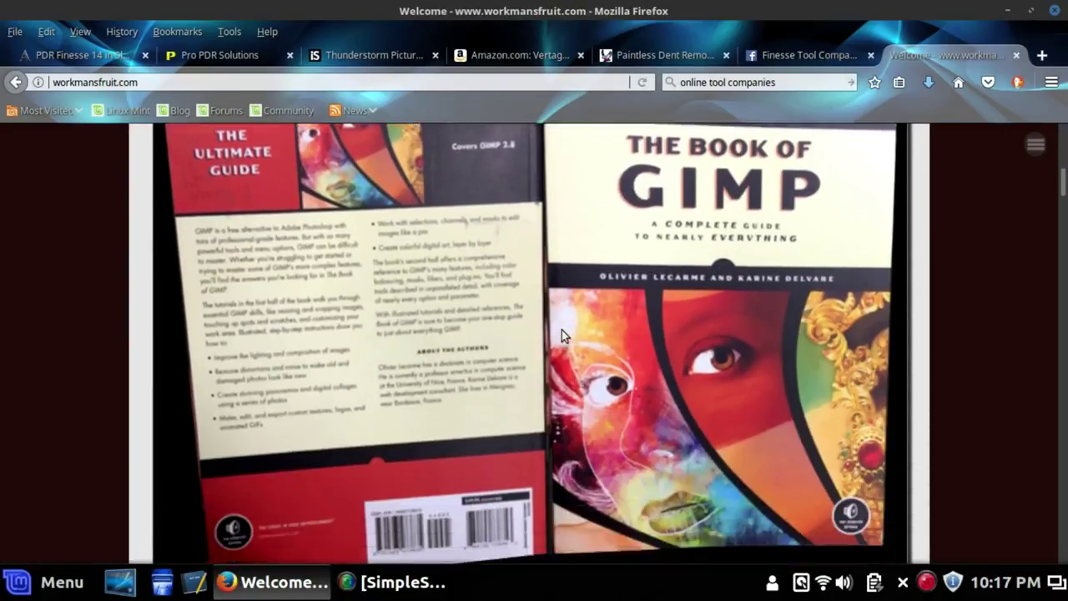
{"action": "scroll", "coordinate": [569, 311], "scroll_direction": "down", "scroll_amount": 8}
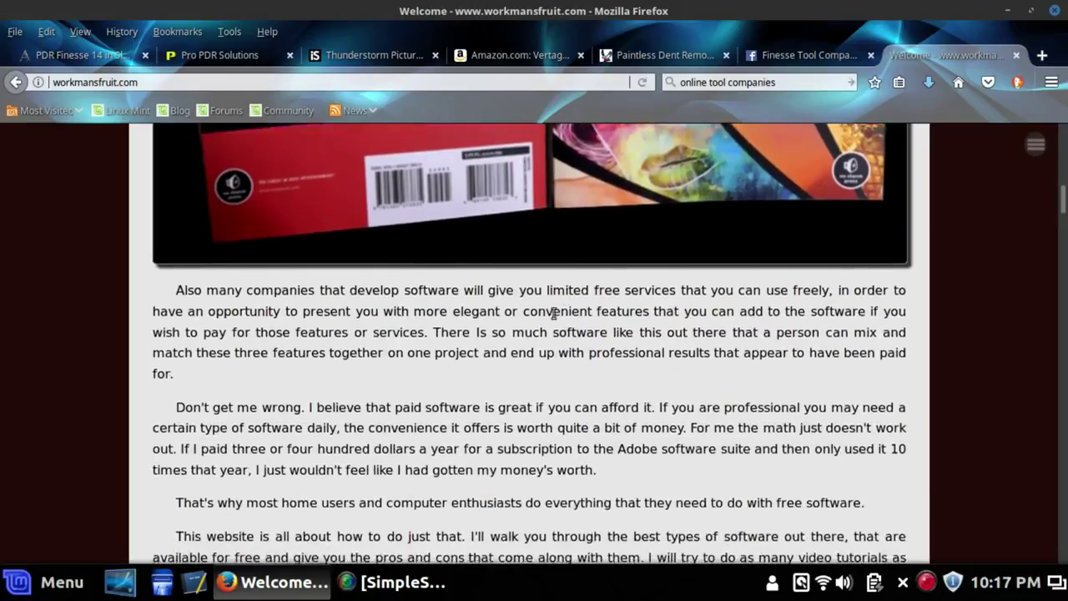
{"action": "scroll", "coordinate": [552, 317], "scroll_direction": "down", "scroll_amount": 10}
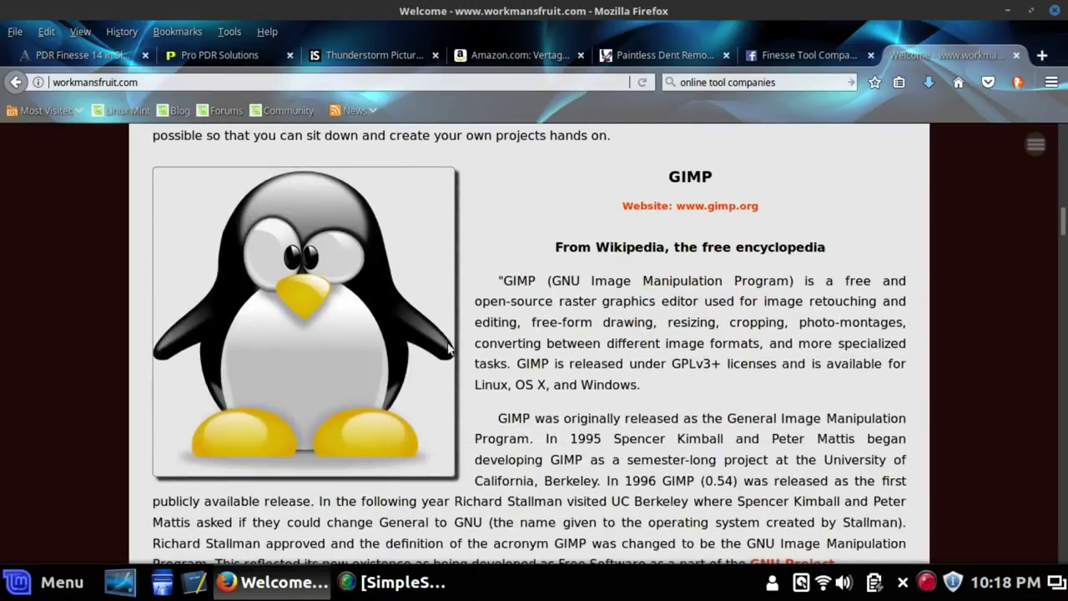
Check the penguin image's context menu, close it unused, and scroll back up
{"action": "right_click", "coordinate": [322, 302]}
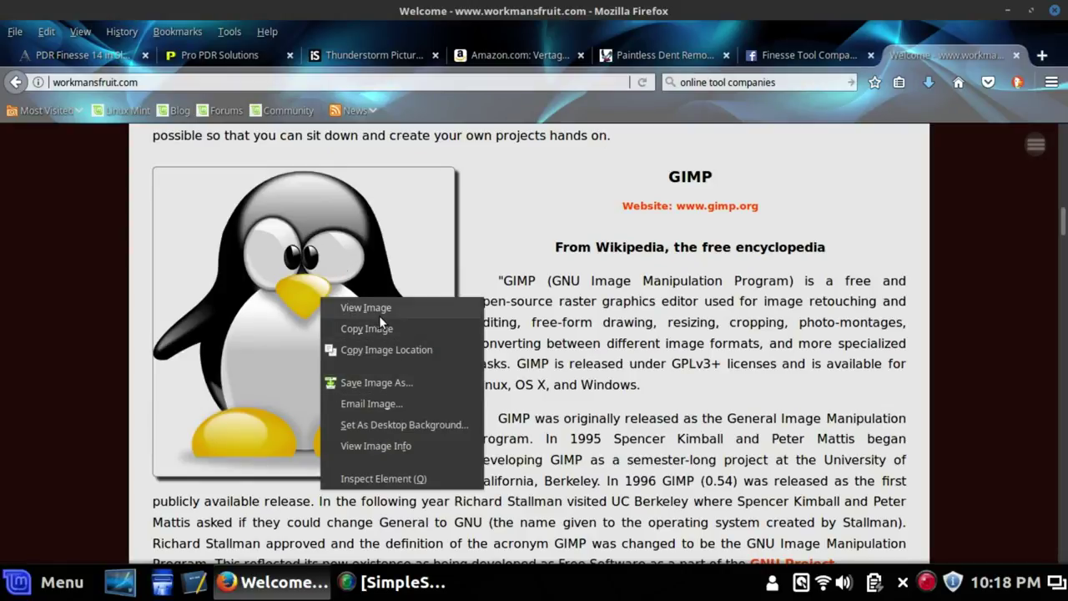
{"action": "left_click", "coordinate": [903, 243]}
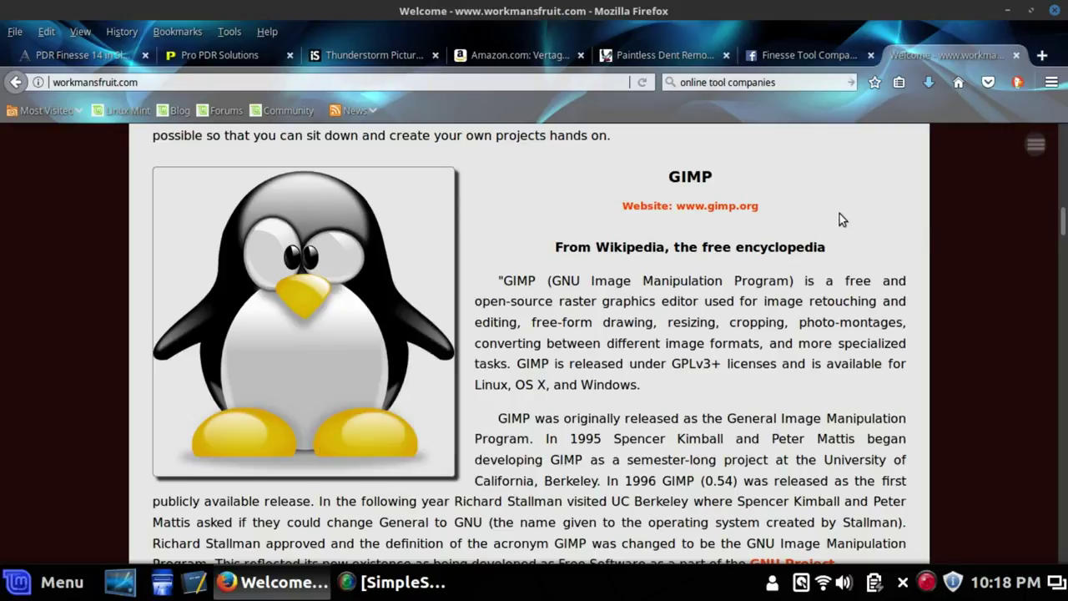
{"action": "scroll", "coordinate": [840, 216], "scroll_direction": "up", "scroll_amount": 3}
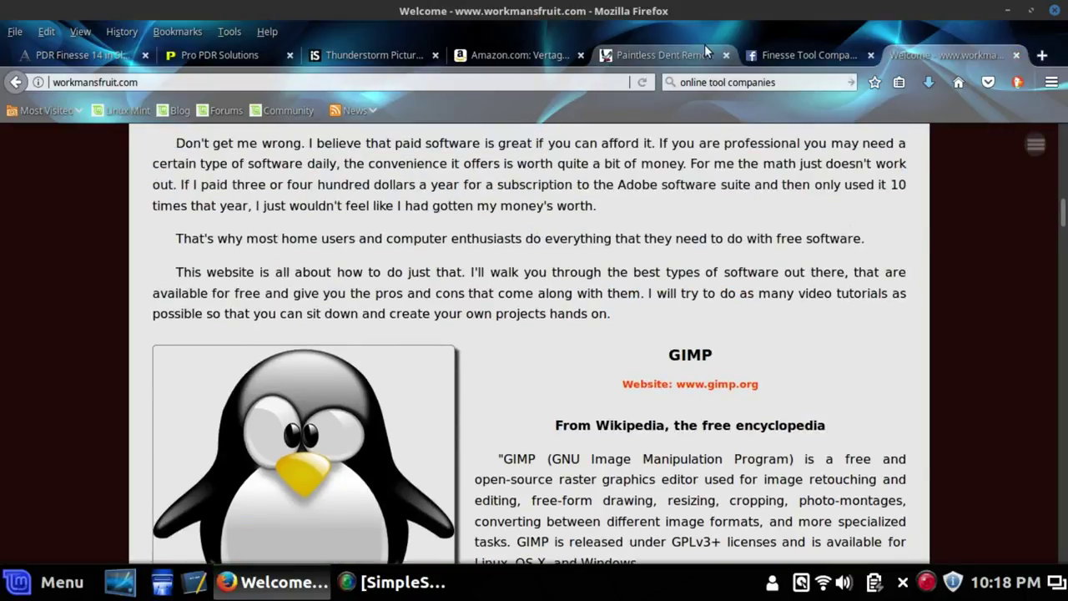
Open the Finesse Tool Company event photo in Facebook's photo viewer
{"action": "left_click", "coordinate": [794, 51]}
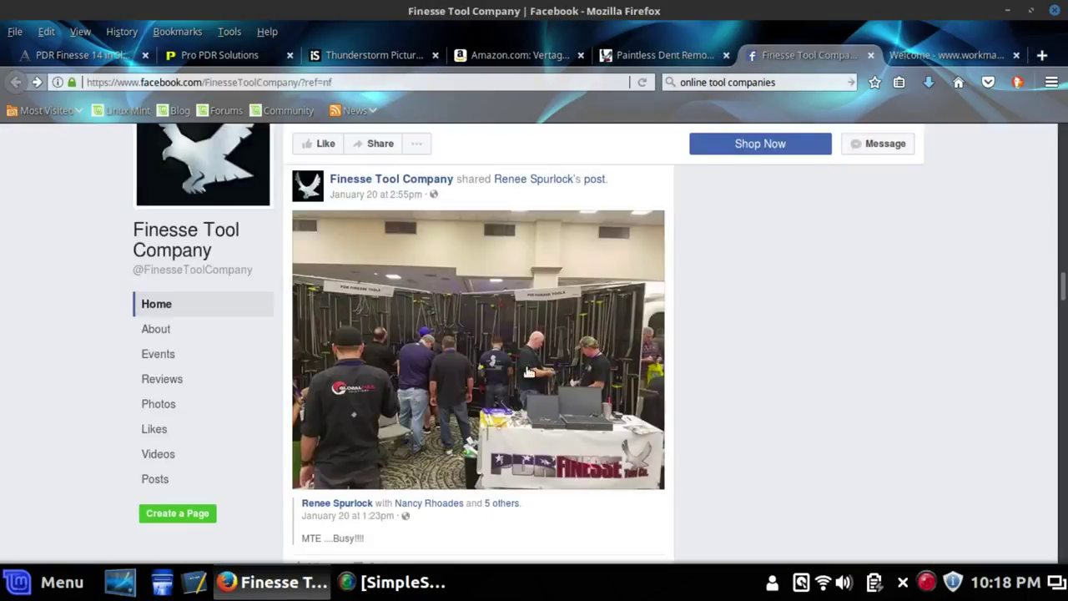
{"action": "scroll", "coordinate": [417, 357], "scroll_direction": "down", "scroll_amount": 3}
{"action": "scroll", "coordinate": [416, 357], "scroll_direction": "up", "scroll_amount": 2}
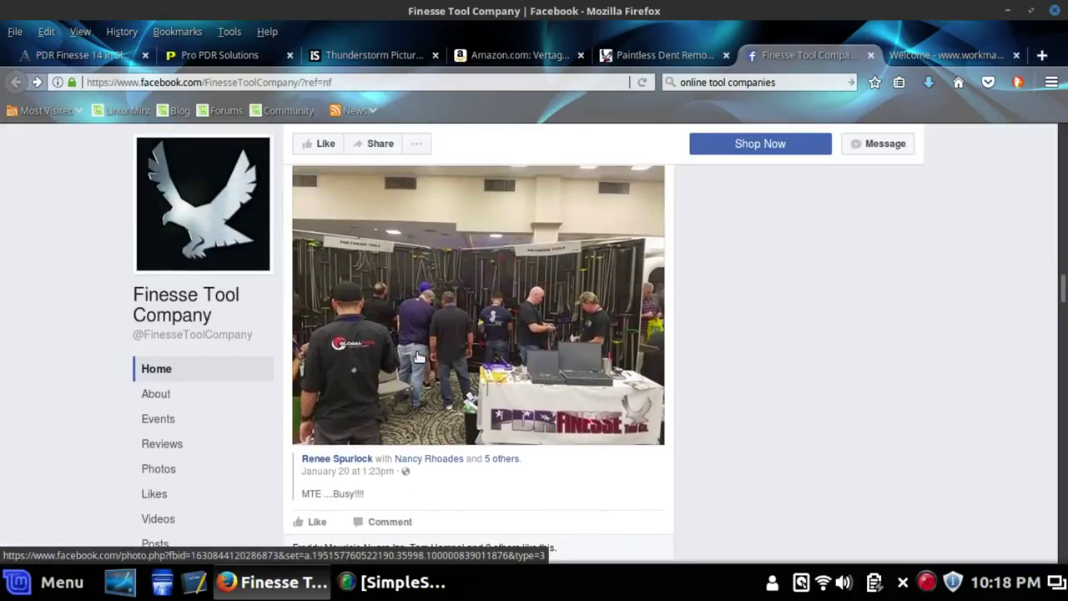
{"action": "left_click", "coordinate": [525, 306]}
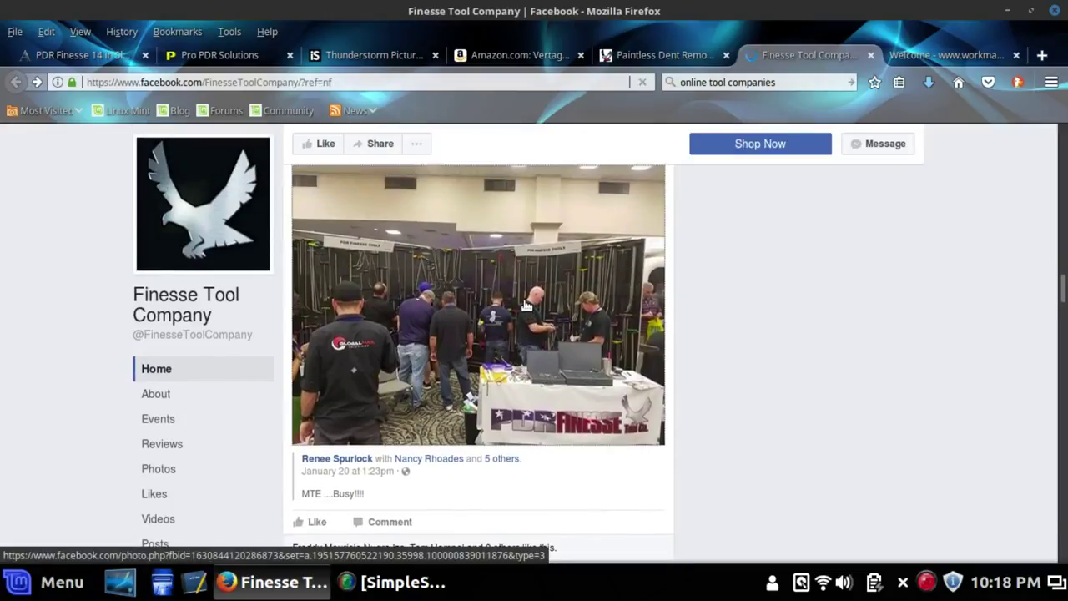
Dismiss the event photo's context menu and close the Facebook tab
{"action": "right_click", "coordinate": [458, 300]}
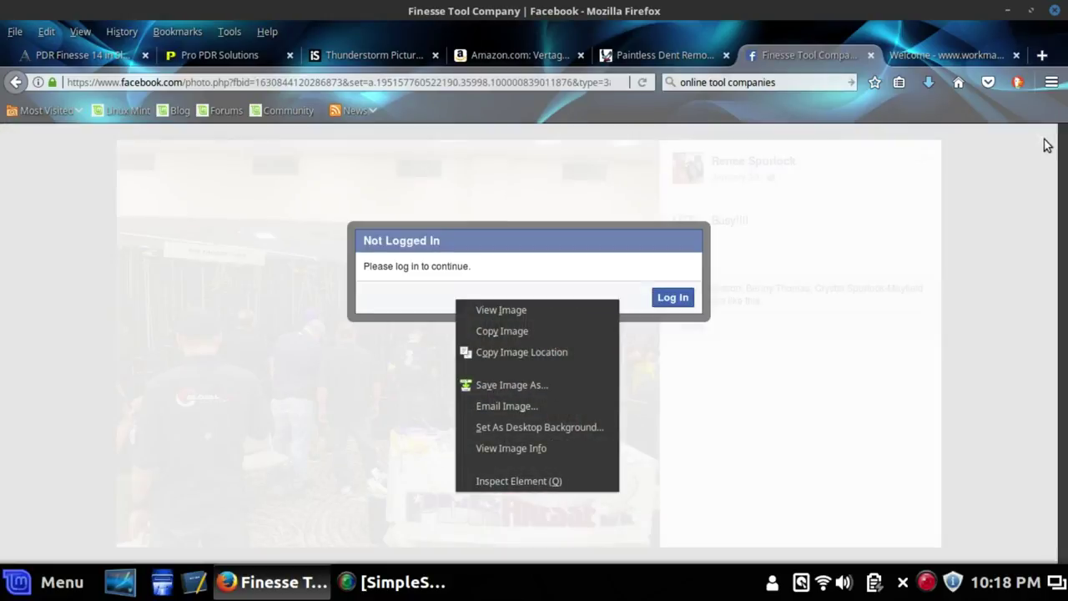
{"action": "left_click", "coordinate": [1048, 145]}
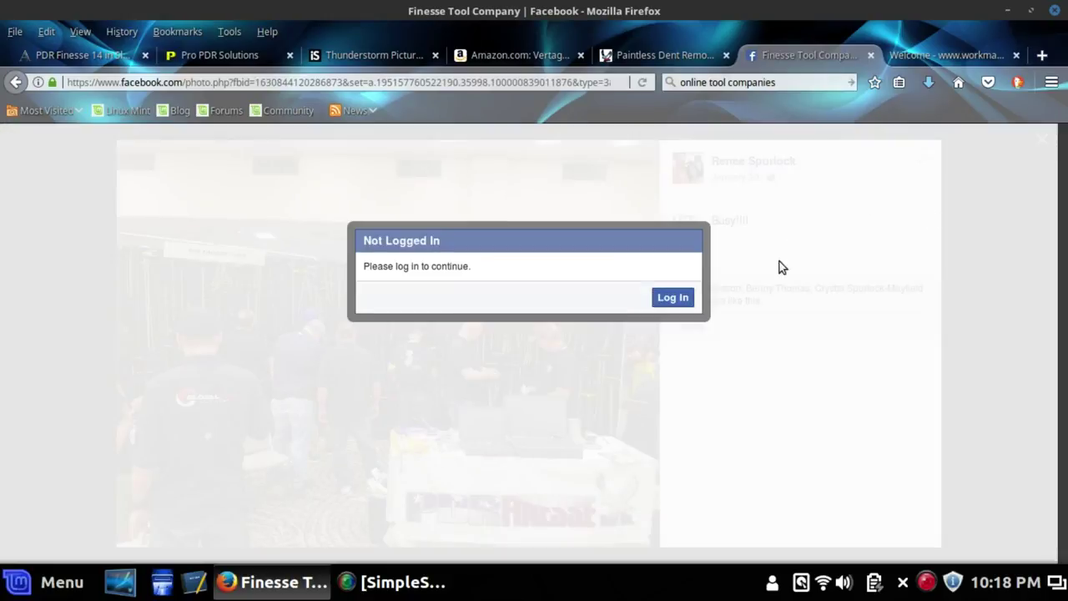
{"action": "left_click", "coordinate": [870, 56]}
Open the Vertagear PL6000 chair image's expanded view on Amazon, then close it
{"action": "left_click", "coordinate": [665, 55]}
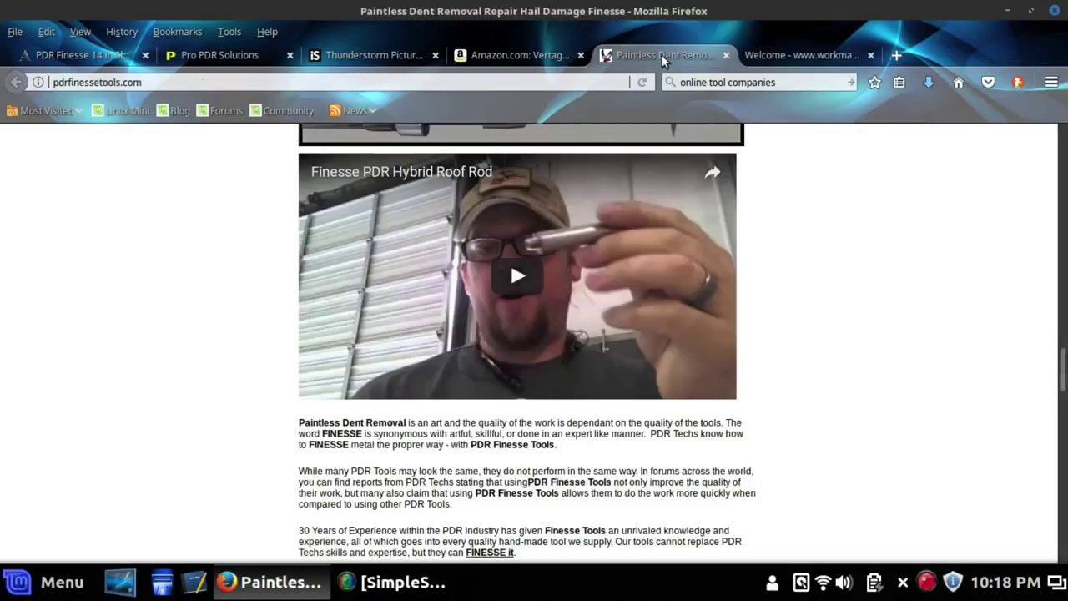
{"action": "left_click", "coordinate": [528, 58]}
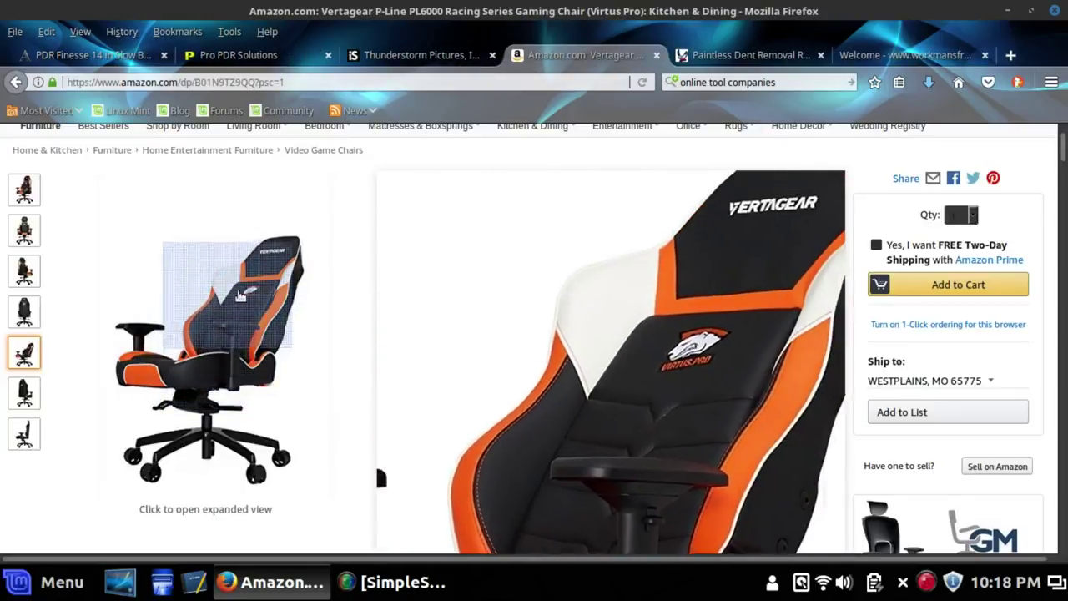
{"action": "left_click", "coordinate": [248, 344]}
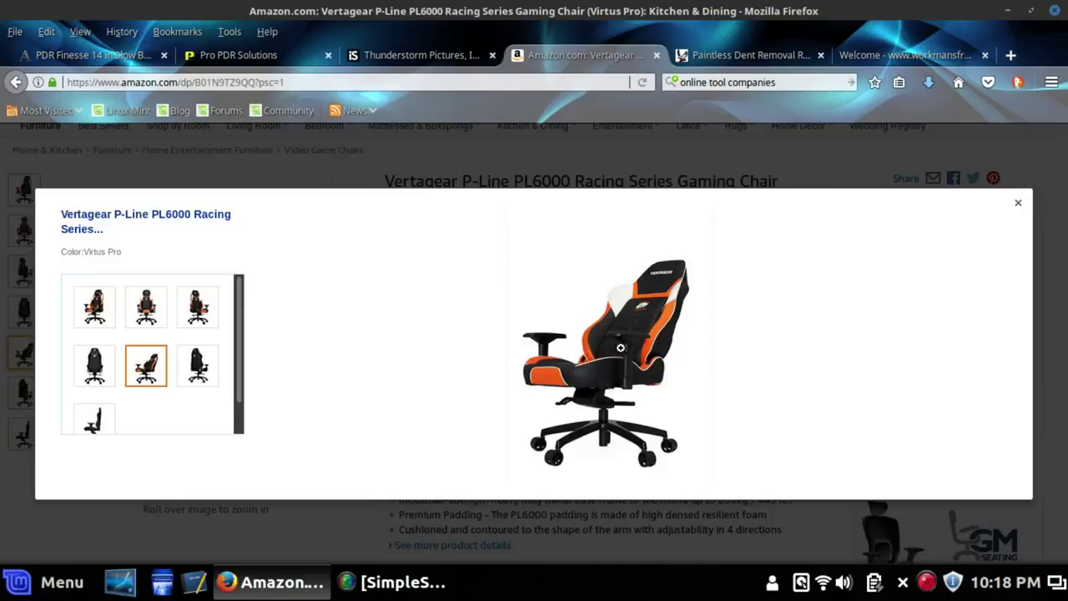
{"action": "right_click", "coordinate": [606, 340]}
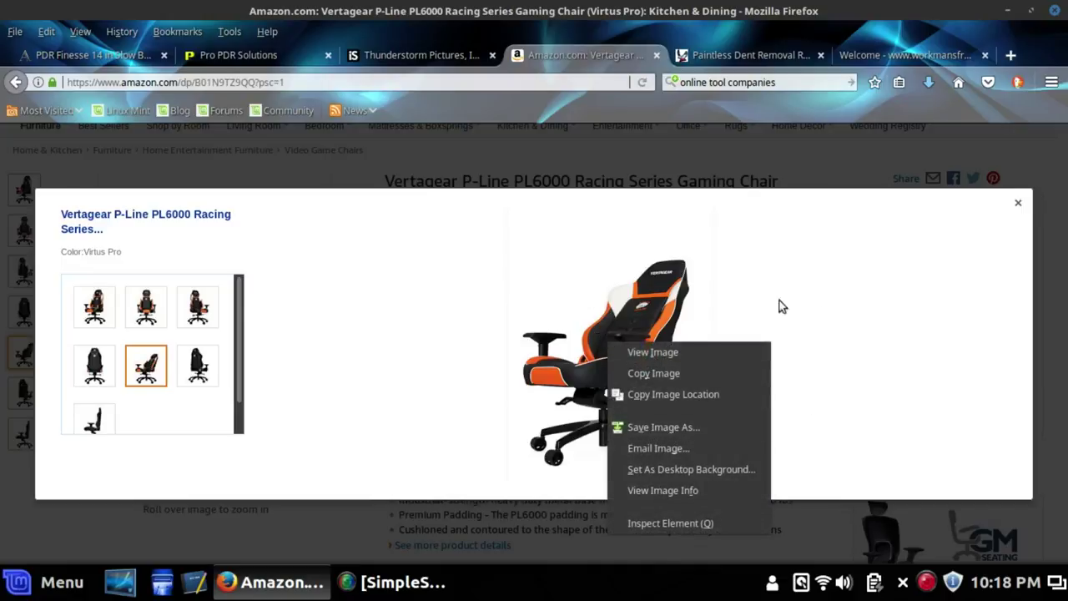
{"action": "left_click", "coordinate": [1019, 203]}
{"action": "left_click", "coordinate": [1019, 203]}
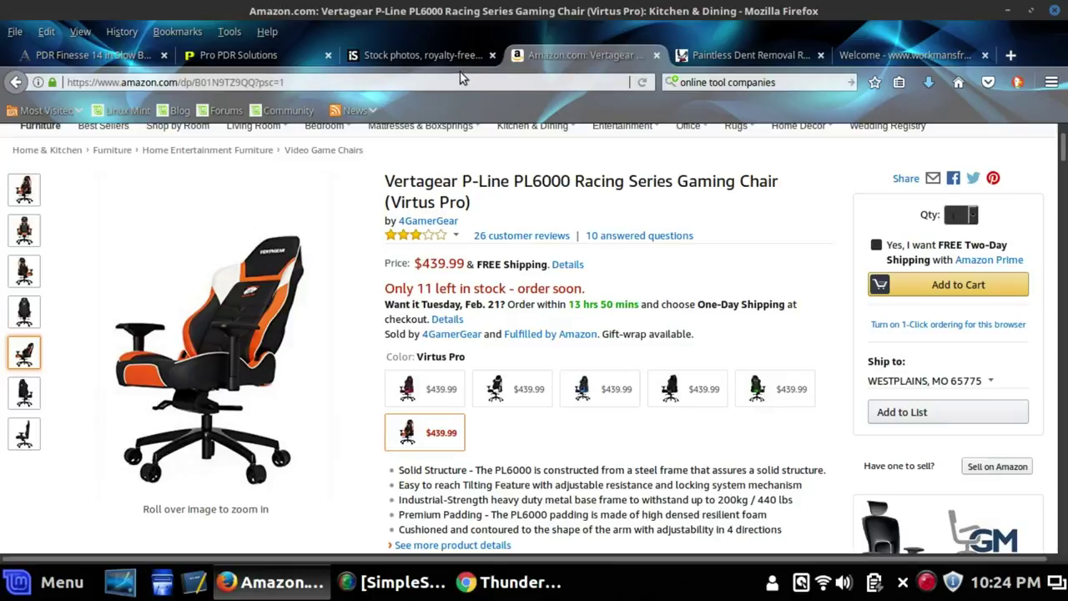
Search iStock for 'hail damage' images
{"action": "left_click", "coordinate": [424, 53]}
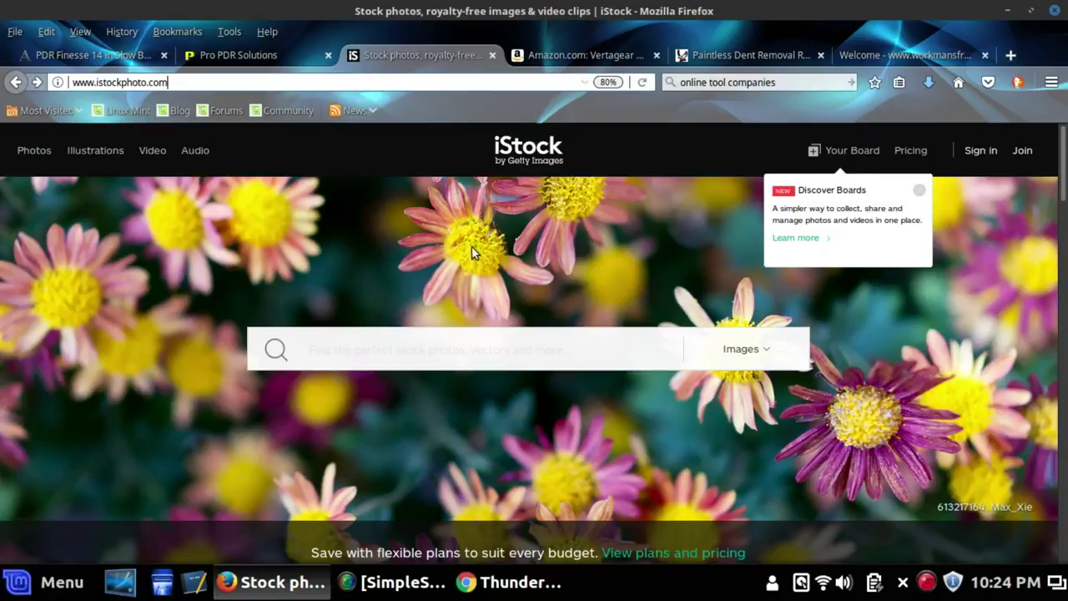
{"action": "left_click", "coordinate": [316, 345]}
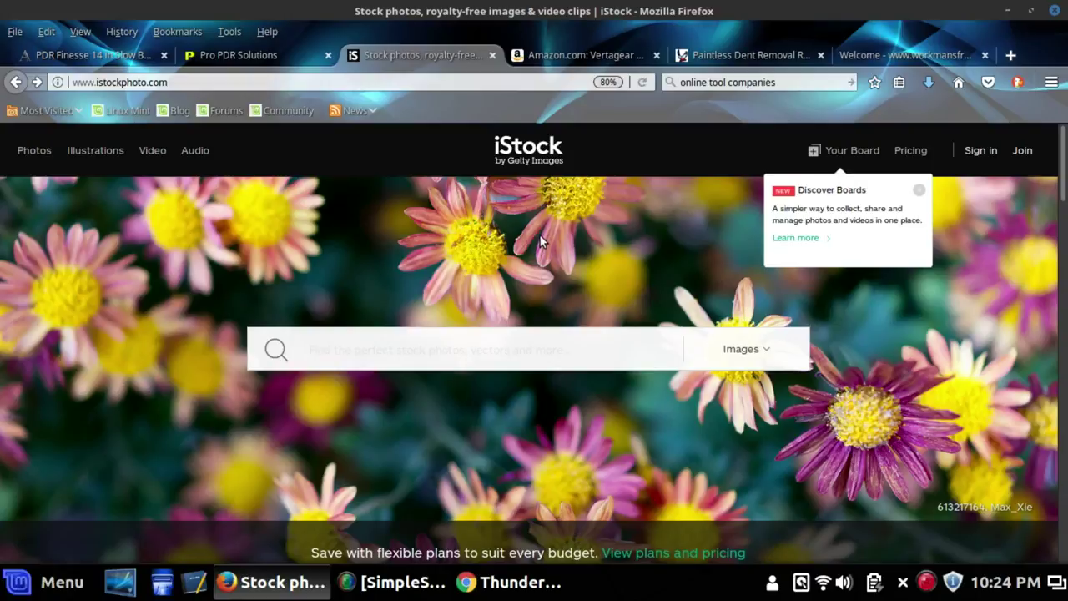
{"action": "type", "text": "hail"}
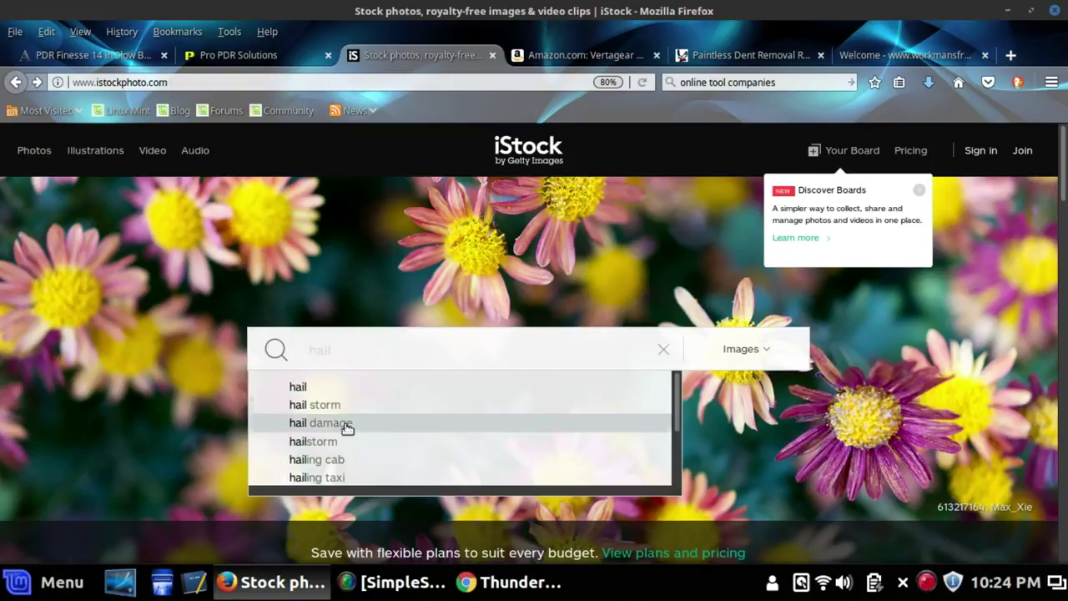
{"action": "left_click", "coordinate": [343, 423]}
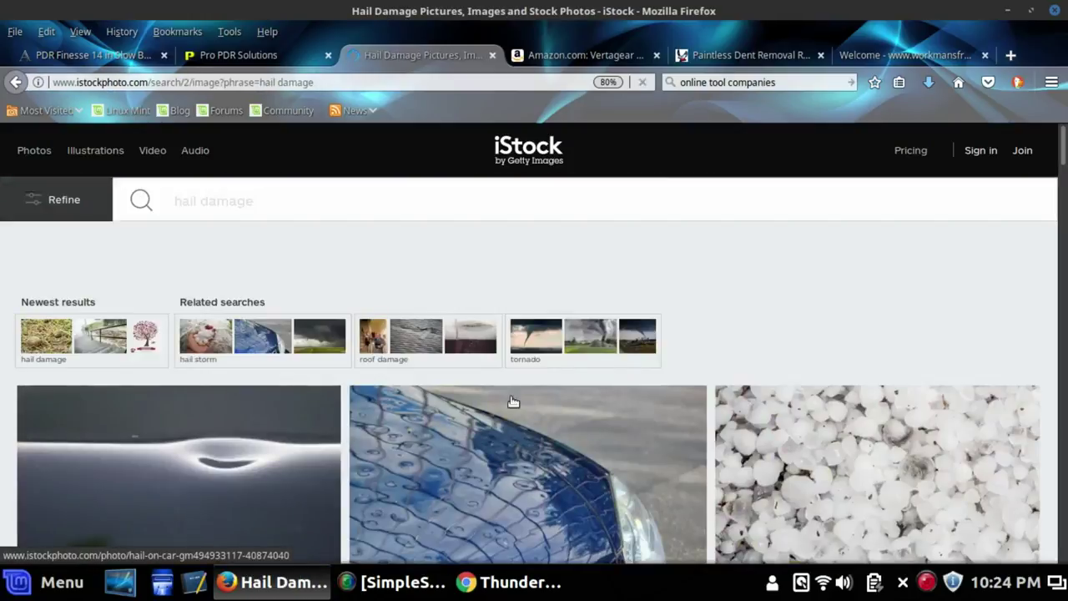
Run the tornado related search, view the lightning tornado photo, then return to results
{"action": "scroll", "coordinate": [751, 372], "scroll_direction": "down", "scroll_amount": 2}
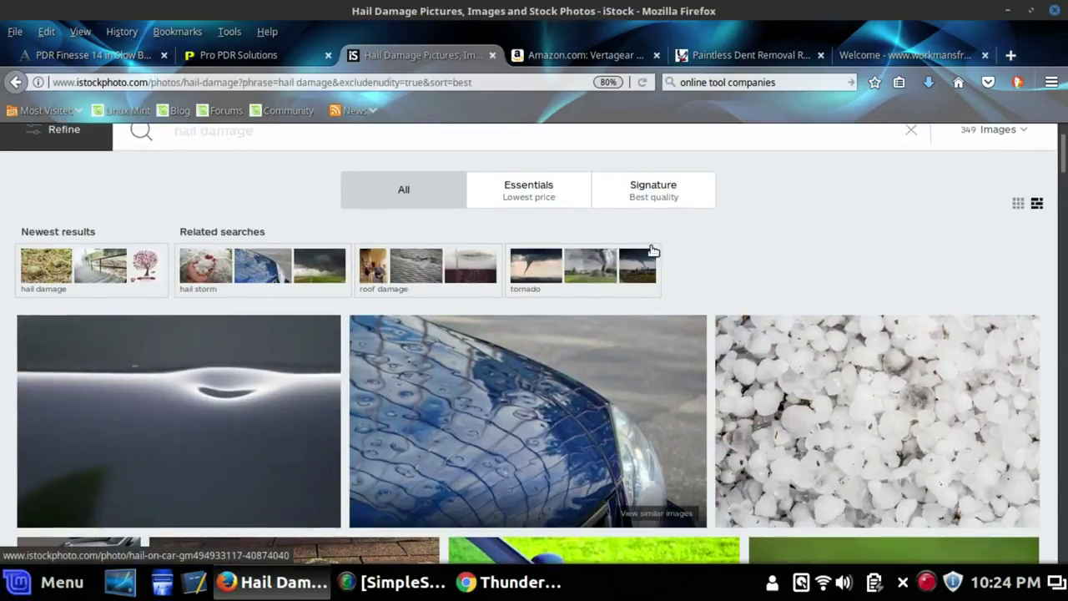
{"action": "left_click", "coordinate": [607, 275]}
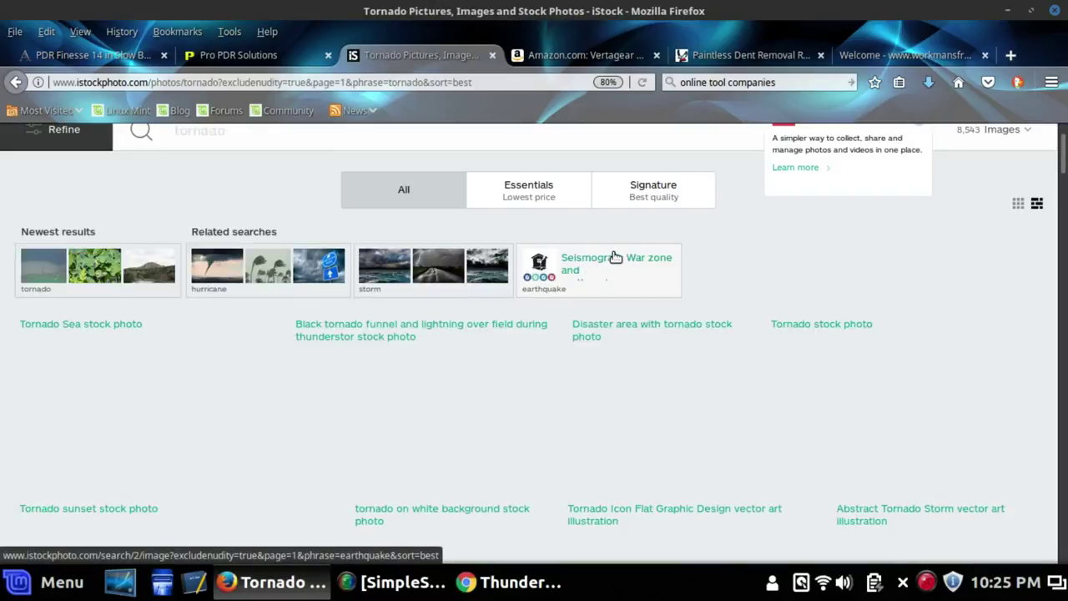
{"action": "scroll", "coordinate": [618, 255], "scroll_direction": "down", "scroll_amount": 3}
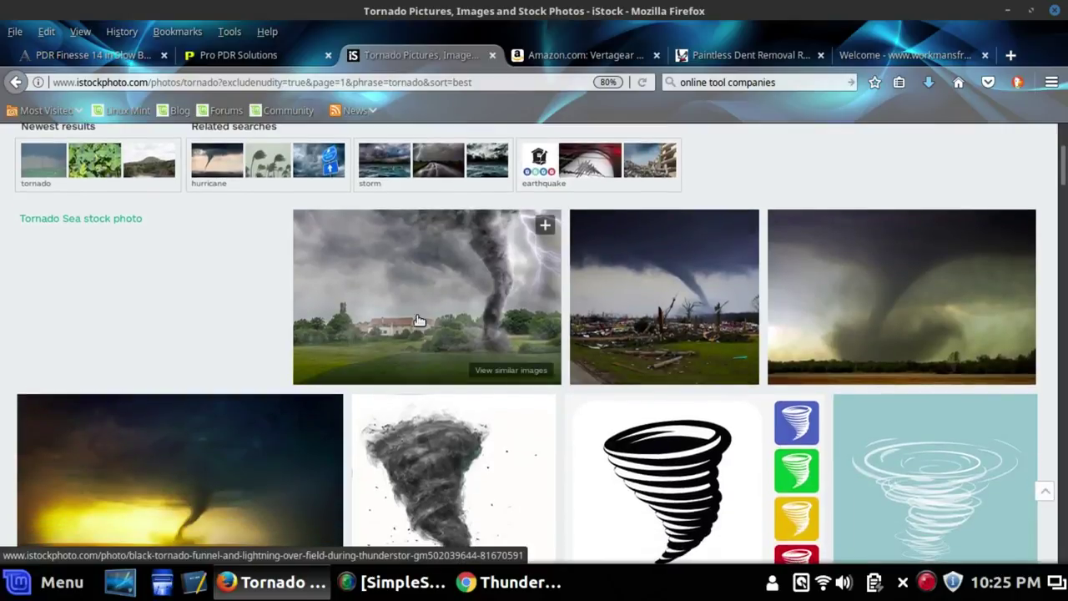
{"action": "scroll", "coordinate": [492, 321], "scroll_direction": "down", "scroll_amount": 3}
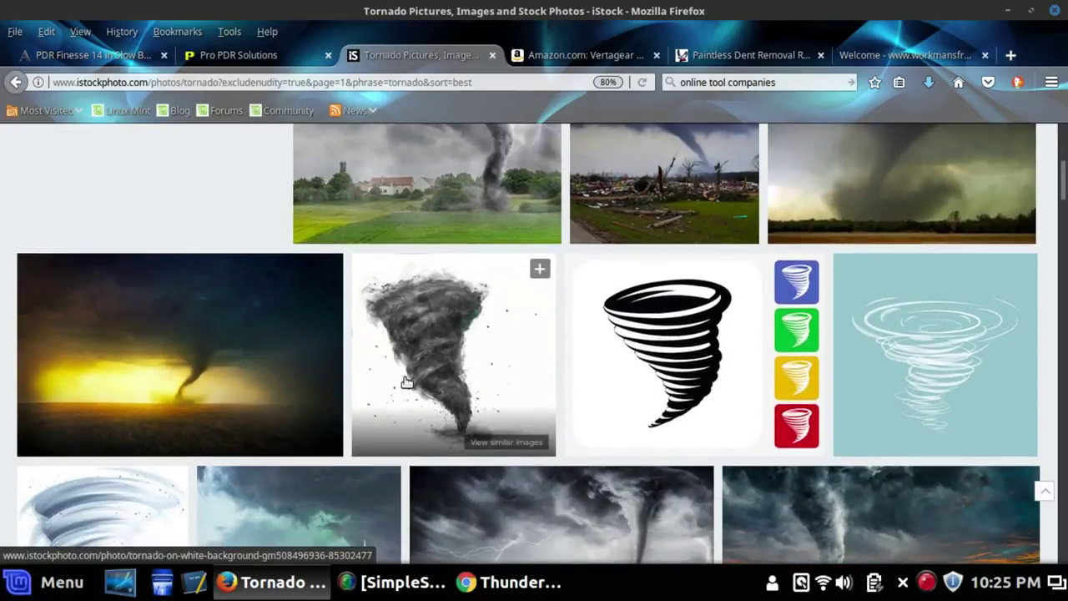
{"action": "scroll", "coordinate": [409, 379], "scroll_direction": "up", "scroll_amount": 3}
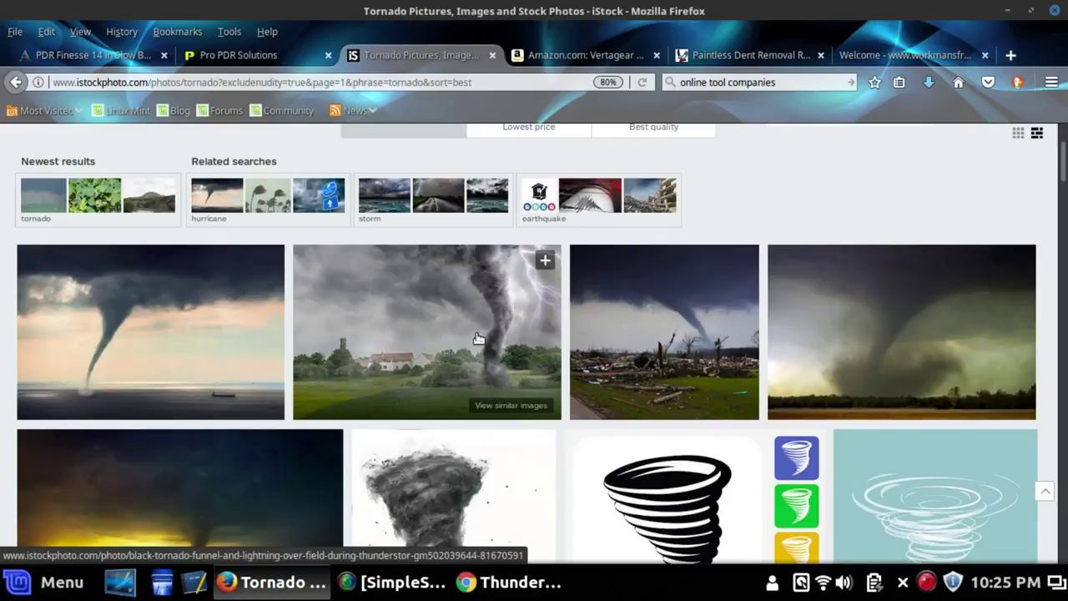
{"action": "left_click", "coordinate": [478, 336]}
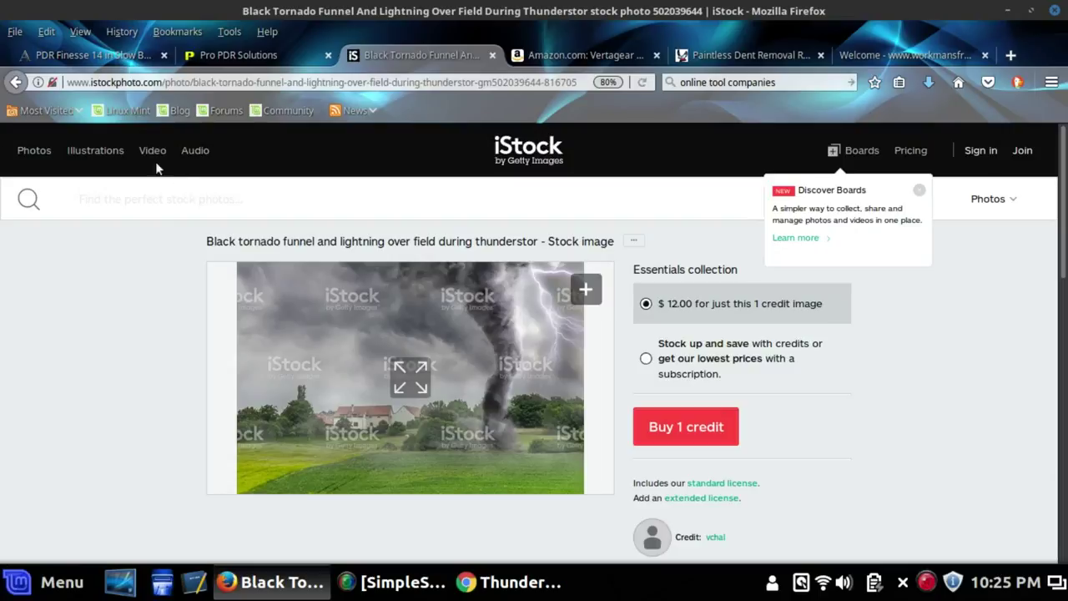
{"action": "key", "text": "alt+Left"}
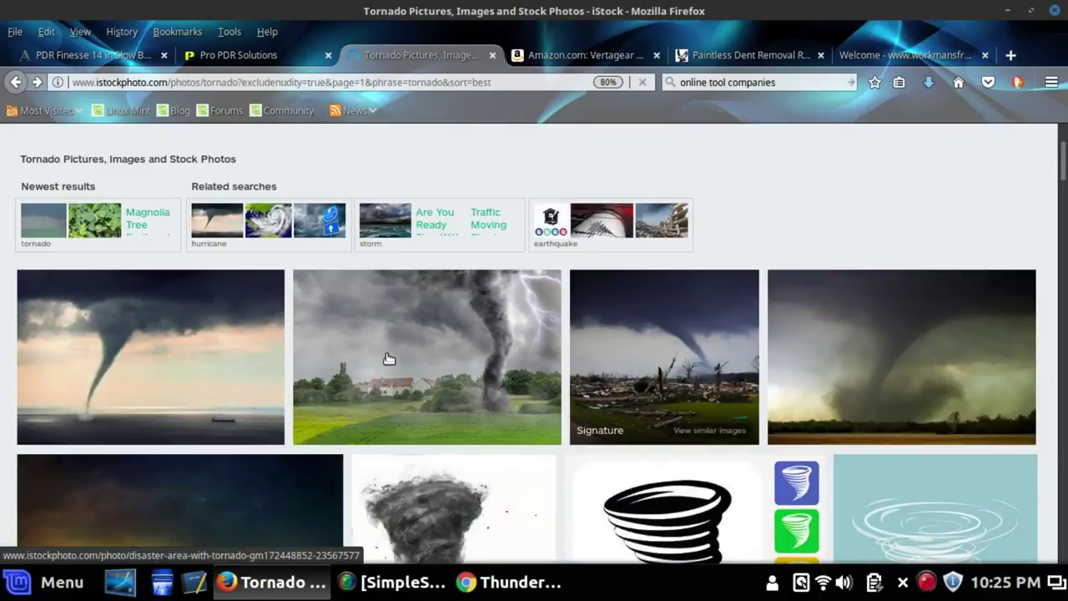
{"action": "right_click", "coordinate": [401, 348]}
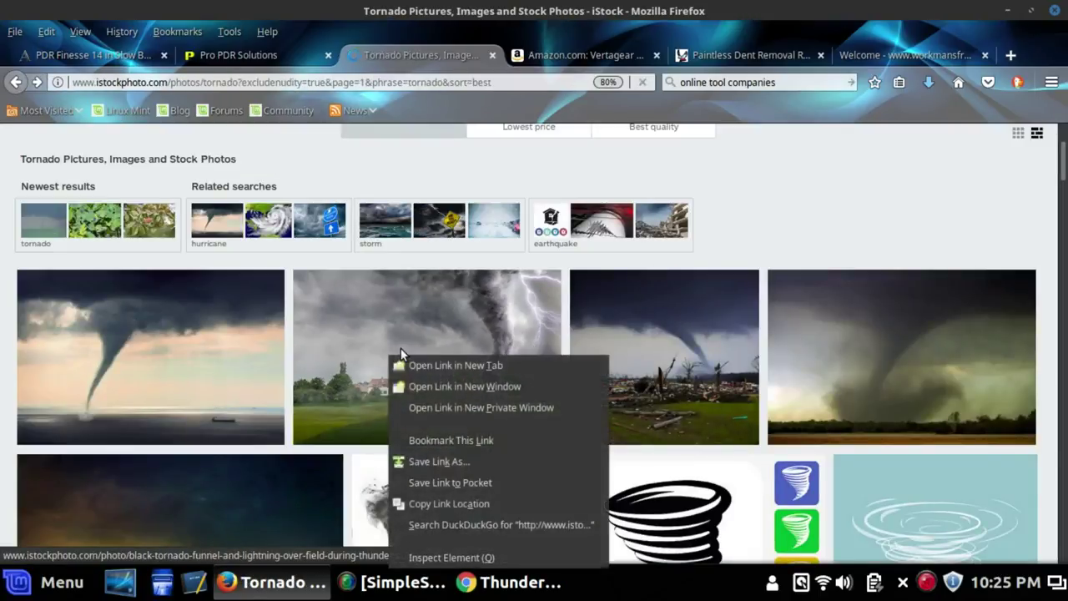
{"action": "left_click", "coordinate": [459, 462]}
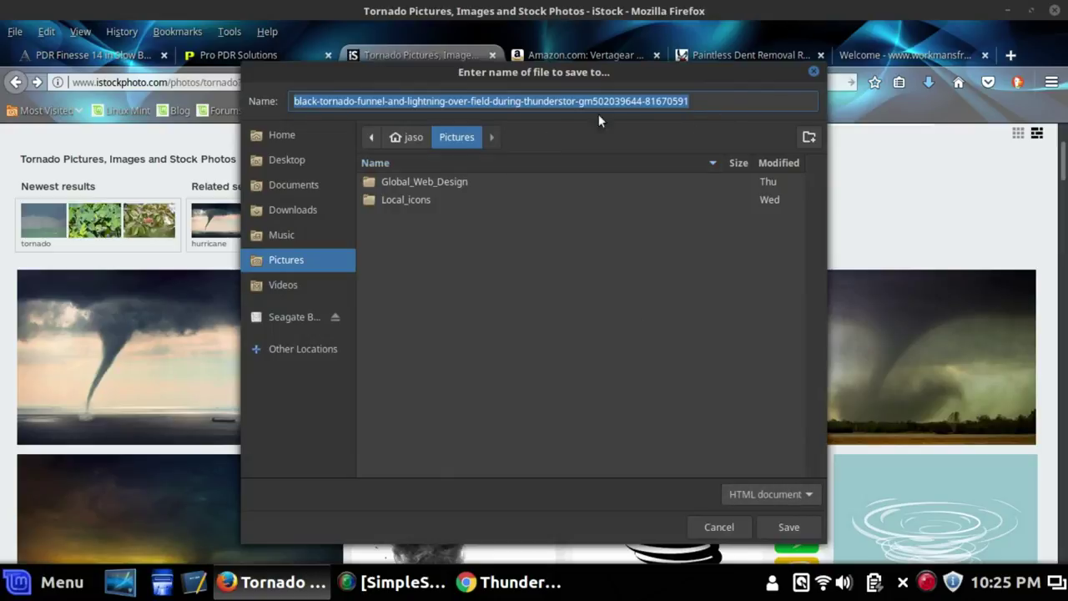
{"action": "left_click", "coordinate": [813, 72]}
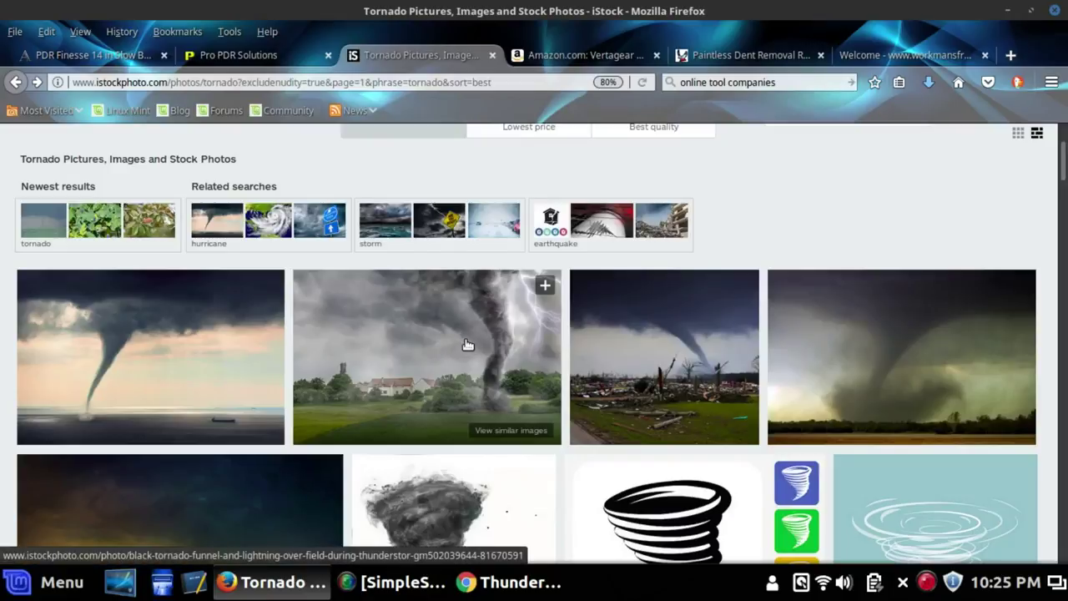
{"action": "scroll", "coordinate": [460, 343], "scroll_direction": "down", "scroll_amount": 3}
Inspect the lightning tornado photo and expand its a.search-result-asset-link node
{"action": "right_click", "coordinate": [449, 254]}
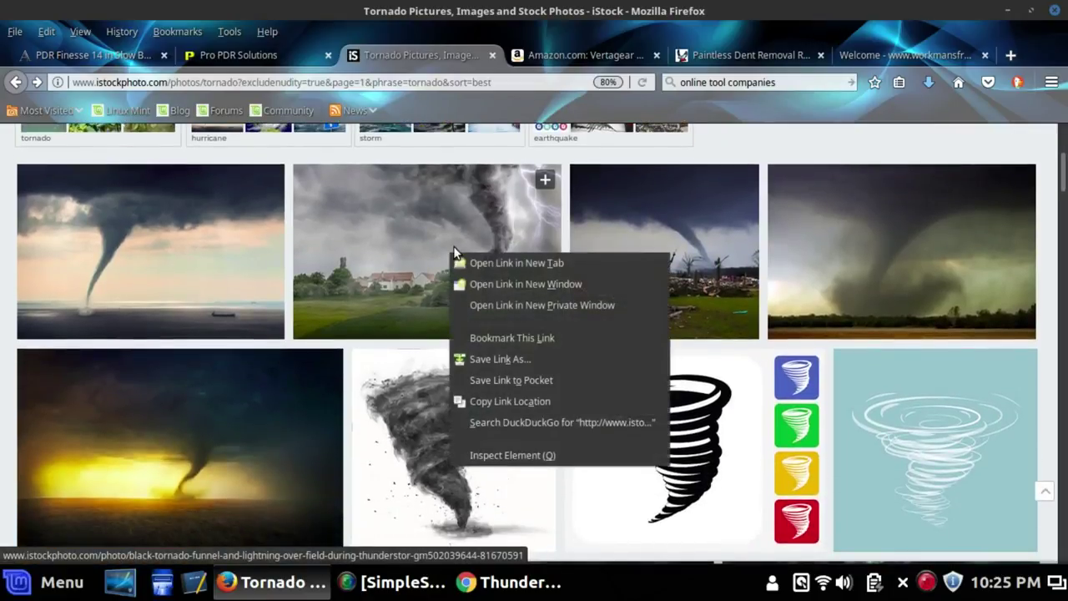
{"action": "left_click", "coordinate": [512, 455]}
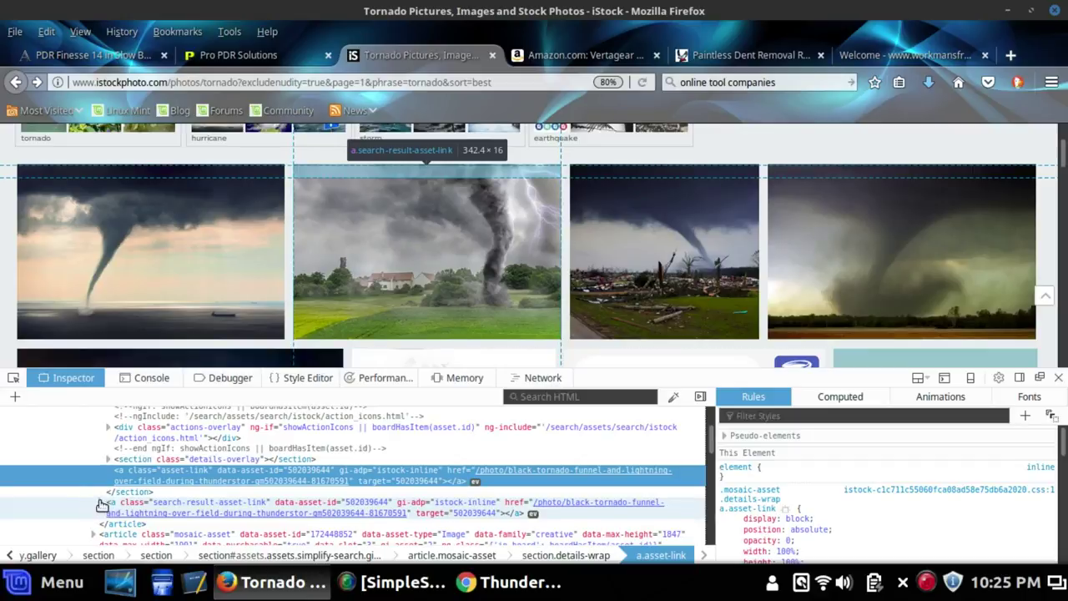
{"action": "left_click", "coordinate": [101, 506]}
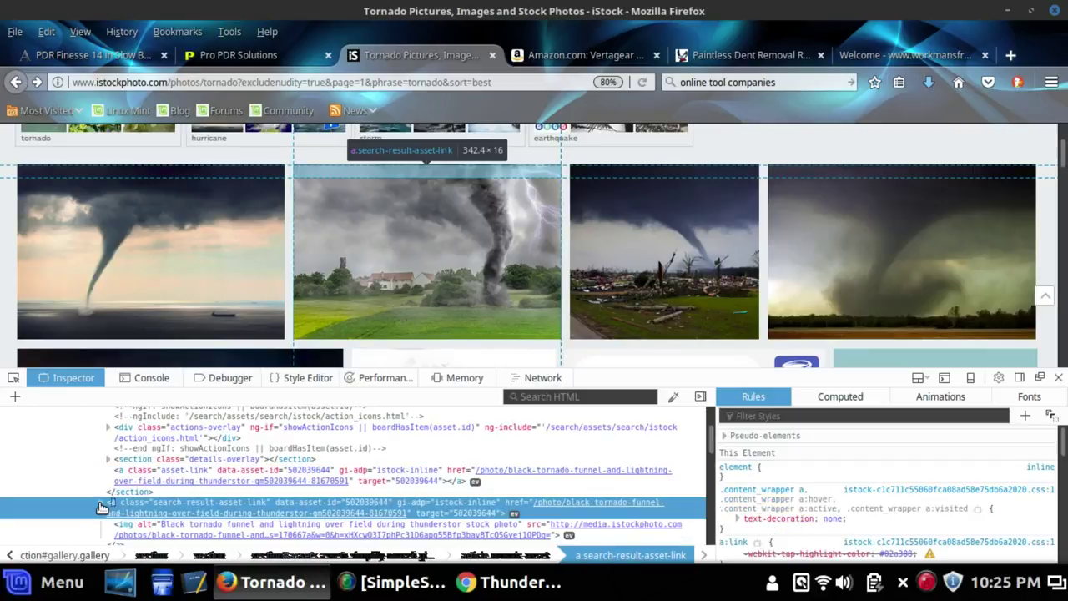
Open the img element's media.istockphoto.com source address in a new tab
{"action": "scroll", "coordinate": [141, 455], "scroll_direction": "down", "scroll_amount": 2}
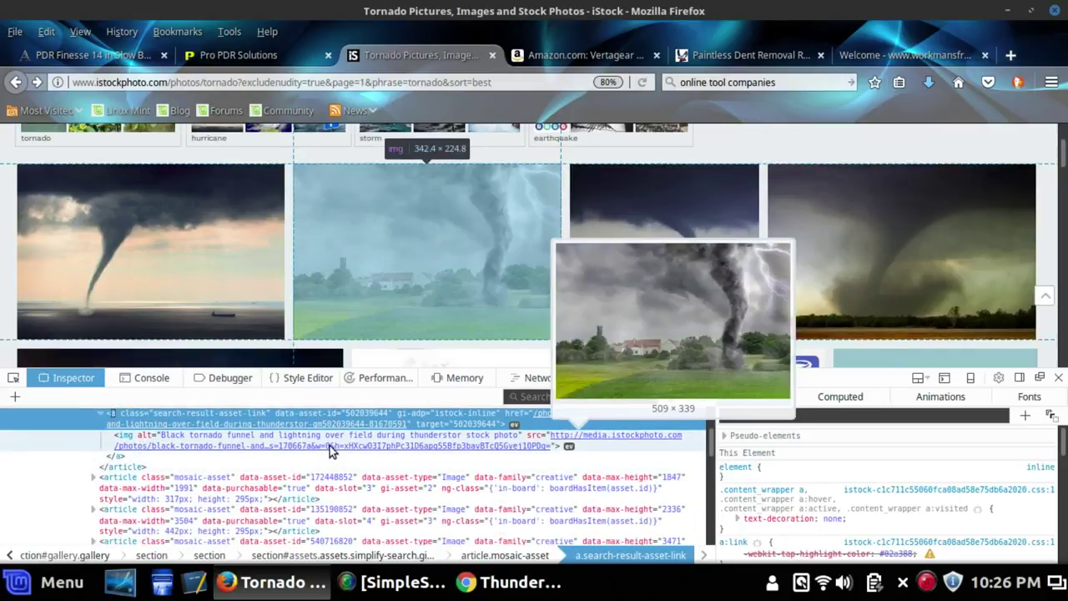
{"action": "mouse_move", "coordinate": [555, 442]}
{"action": "right_click", "coordinate": [595, 440]}
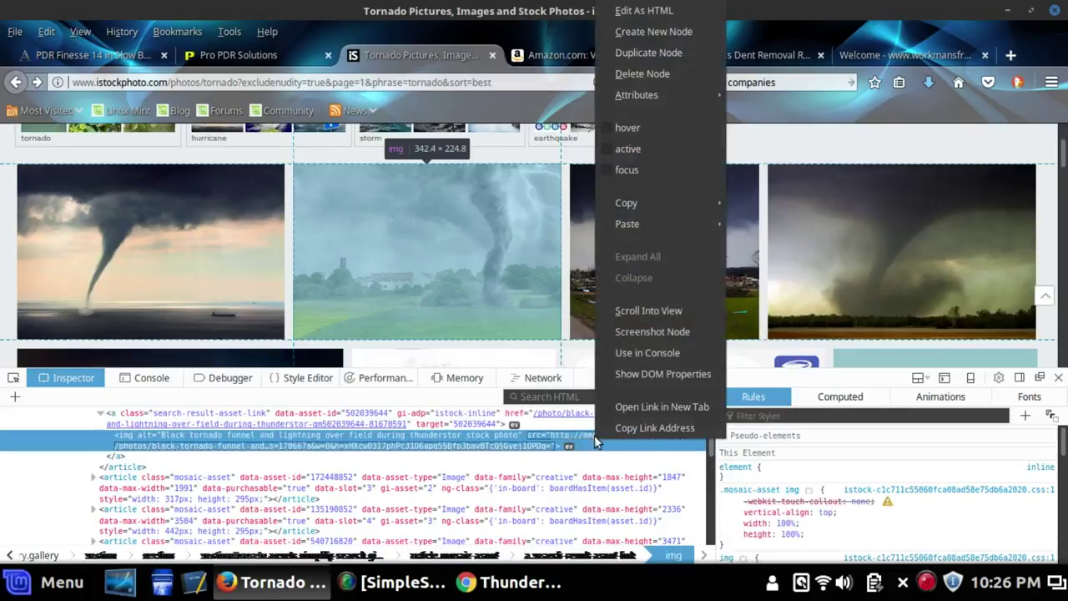
{"action": "left_click", "coordinate": [630, 407]}
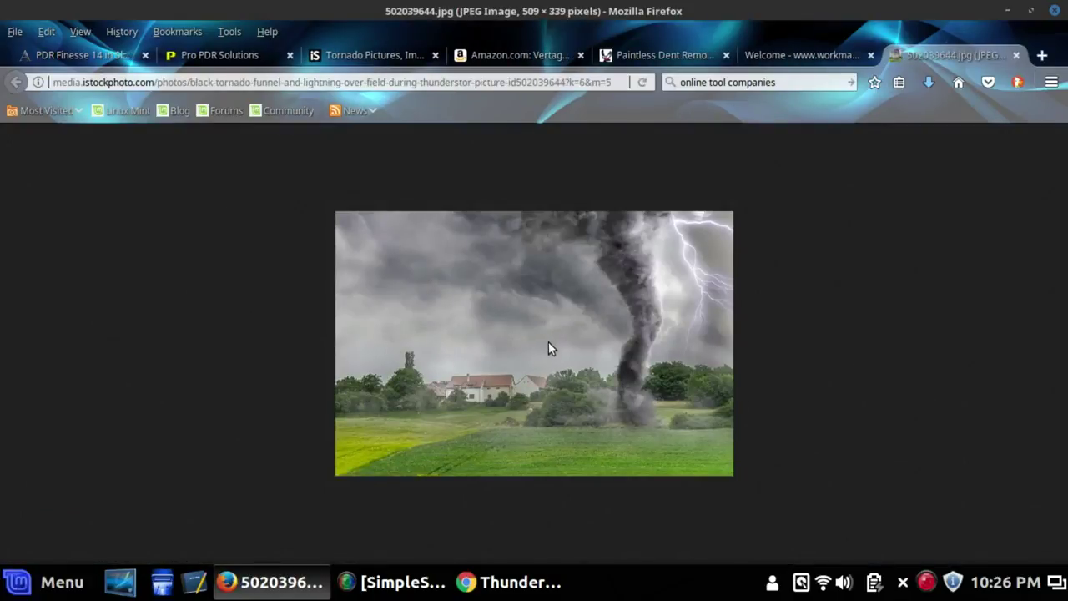
Zoom the 502039644.jpg image in and out, then start saving it via Save Image As
{"action": "scroll", "coordinate": [550, 341], "scroll_direction": "up", "scroll_amount": 4}
{"action": "scroll", "coordinate": [574, 338], "scroll_direction": "up", "scroll_amount": 4}
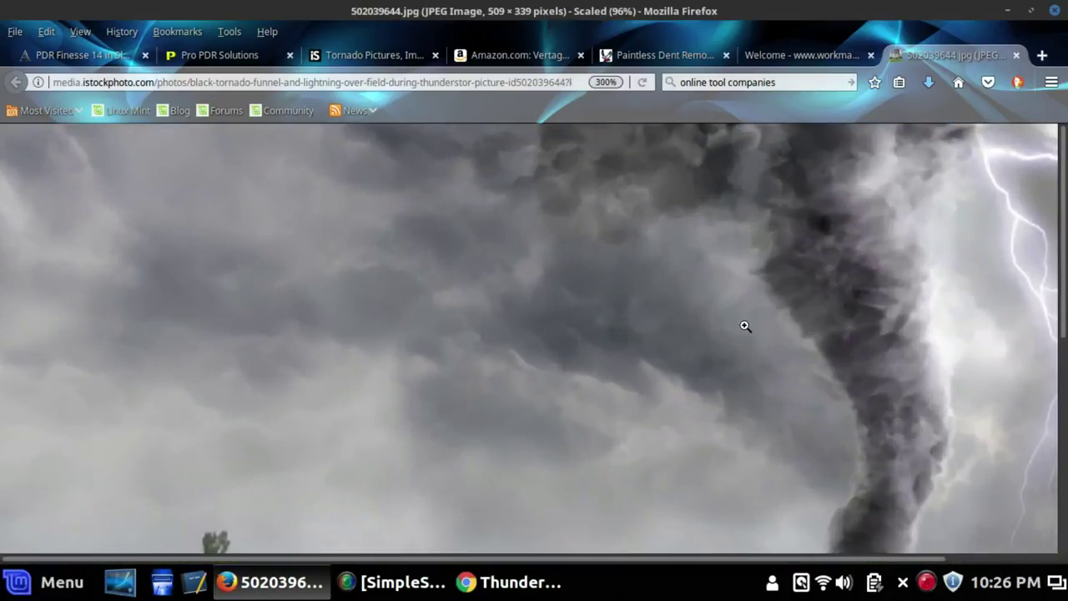
{"action": "scroll", "coordinate": [745, 327], "scroll_direction": "down", "scroll_amount": 3}
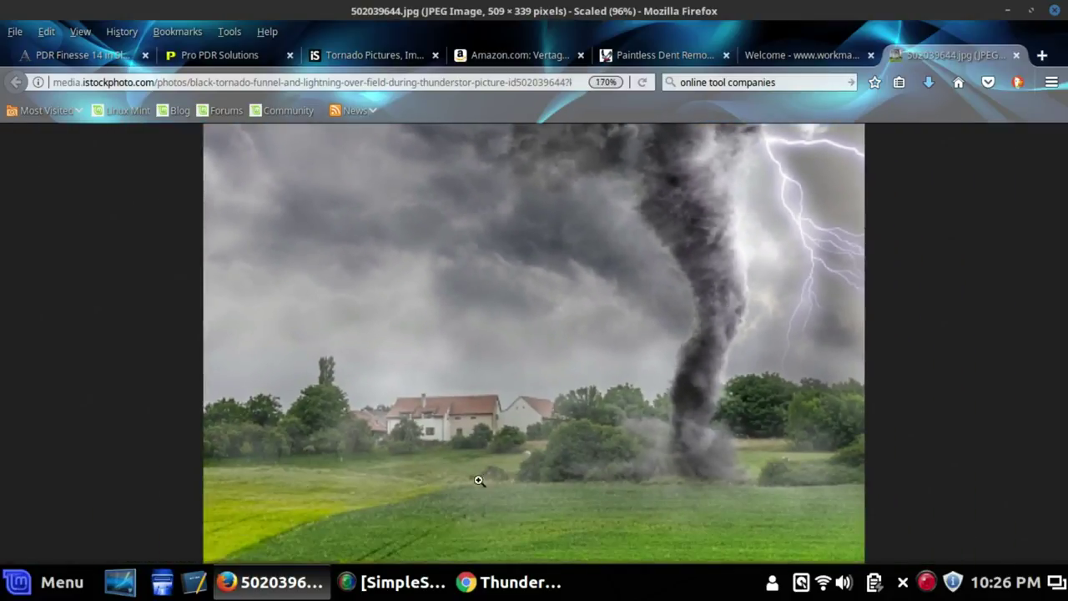
{"action": "scroll", "coordinate": [479, 480], "scroll_direction": "up", "scroll_amount": 3}
{"action": "scroll", "coordinate": [476, 534], "scroll_direction": "down", "scroll_amount": 2}
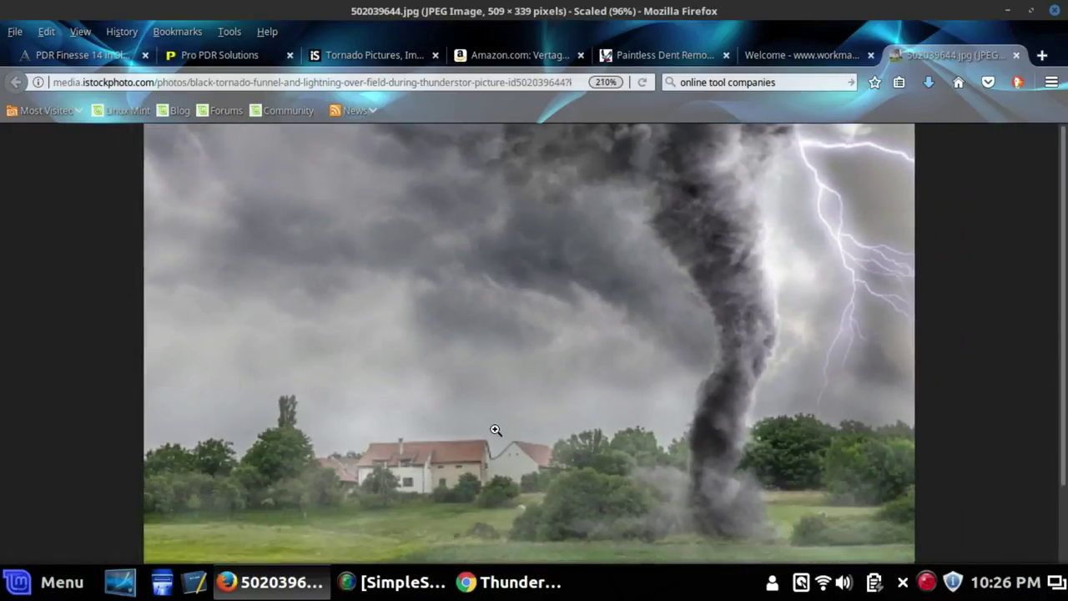
{"action": "scroll", "coordinate": [495, 430], "scroll_direction": "down", "scroll_amount": 5}
{"action": "right_click", "coordinate": [524, 303]}
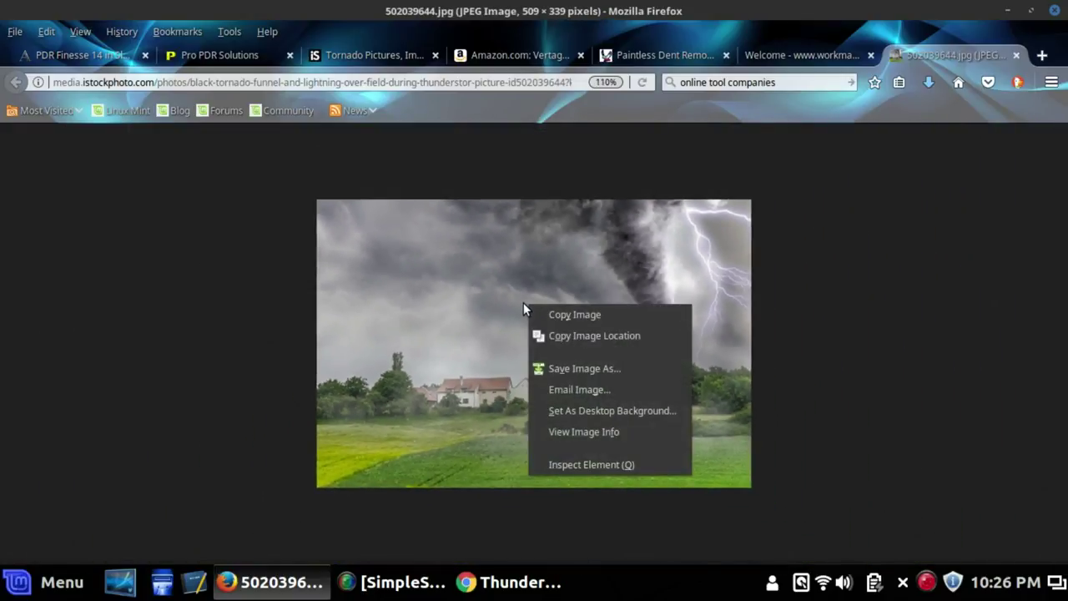
{"action": "left_click", "coordinate": [585, 371]}
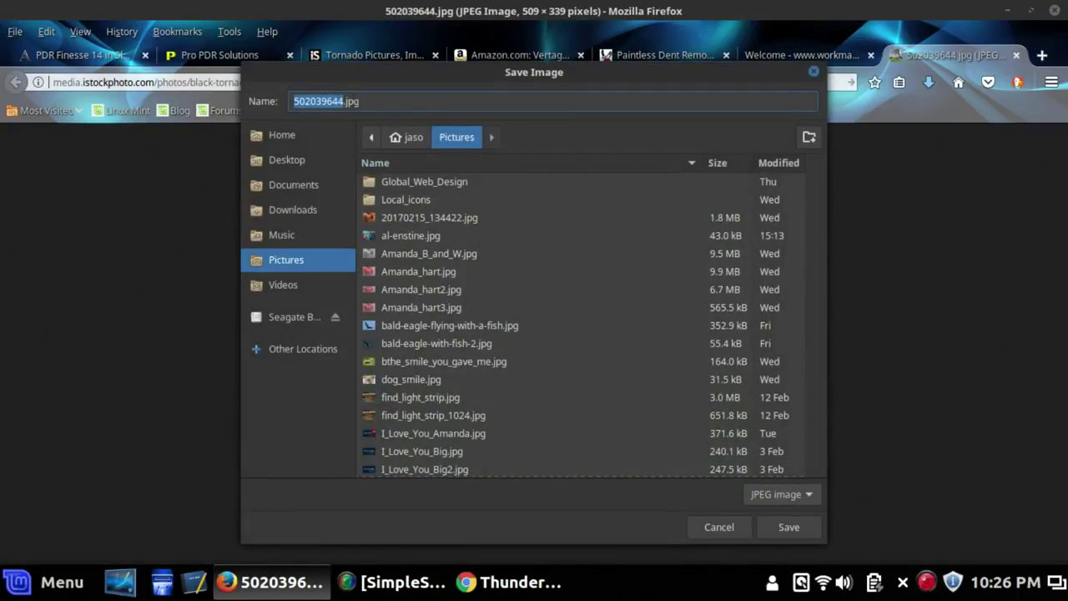
Save the tornado image to Pictures as test1234.jpg
{"action": "key", "text": "BackSpace"}
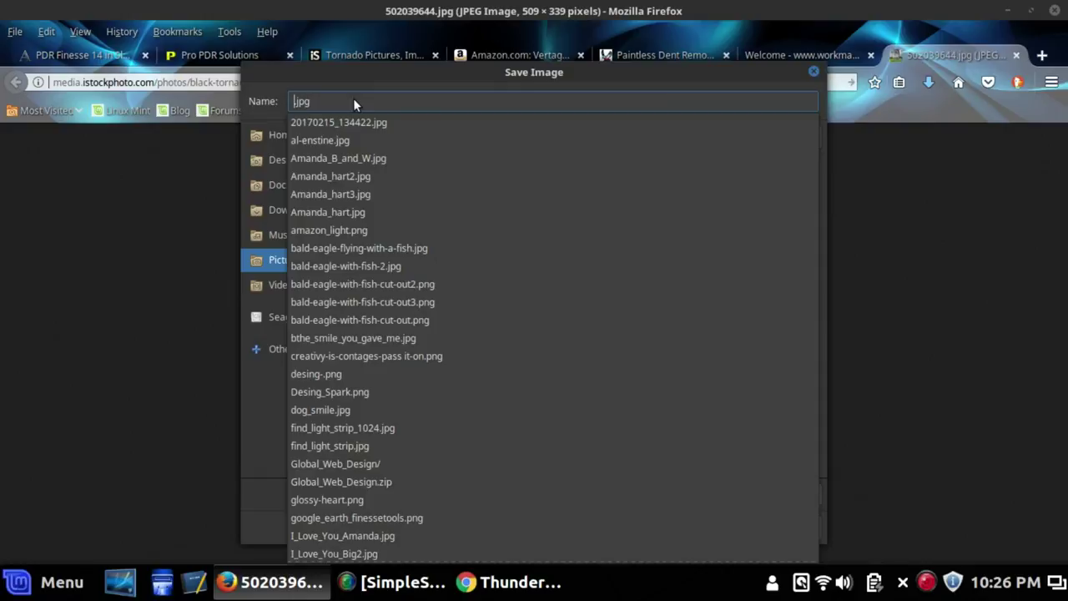
{"action": "type", "text": "test"}
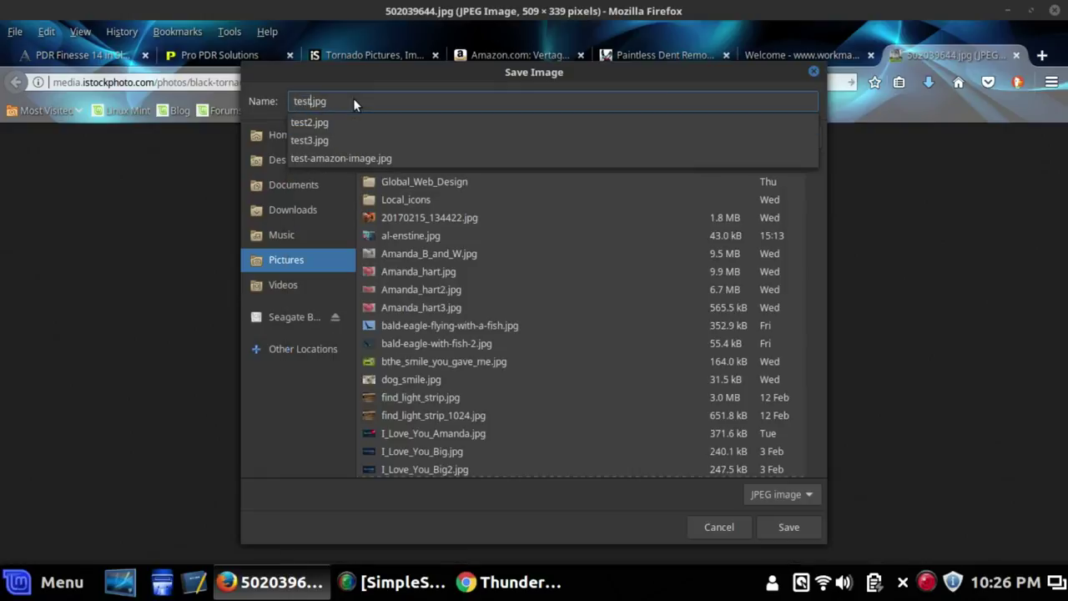
{"action": "type", "text": "1234"}
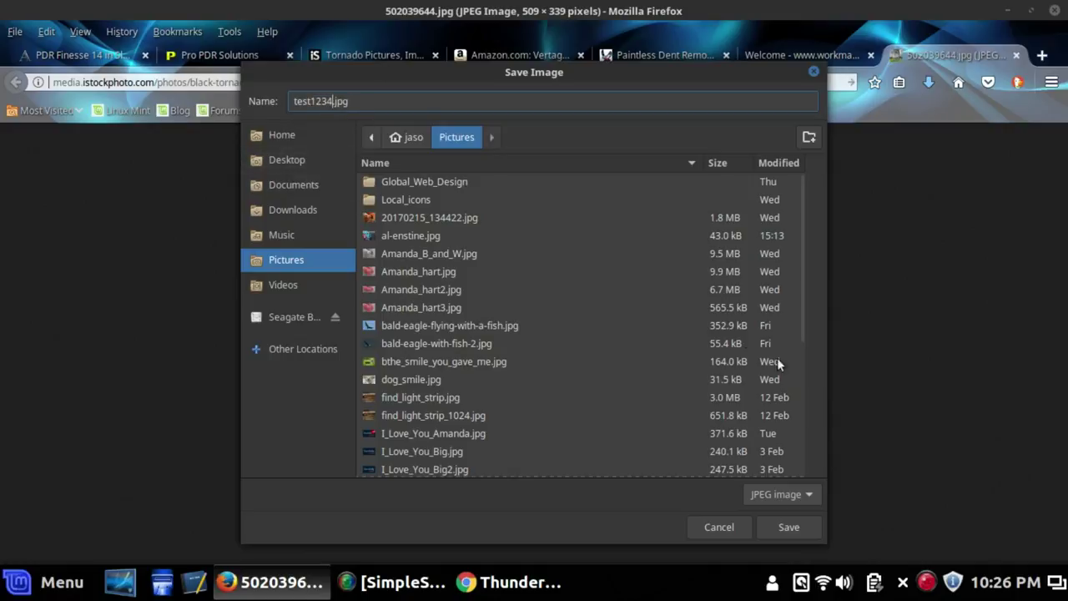
{"action": "left_click", "coordinate": [788, 528]}
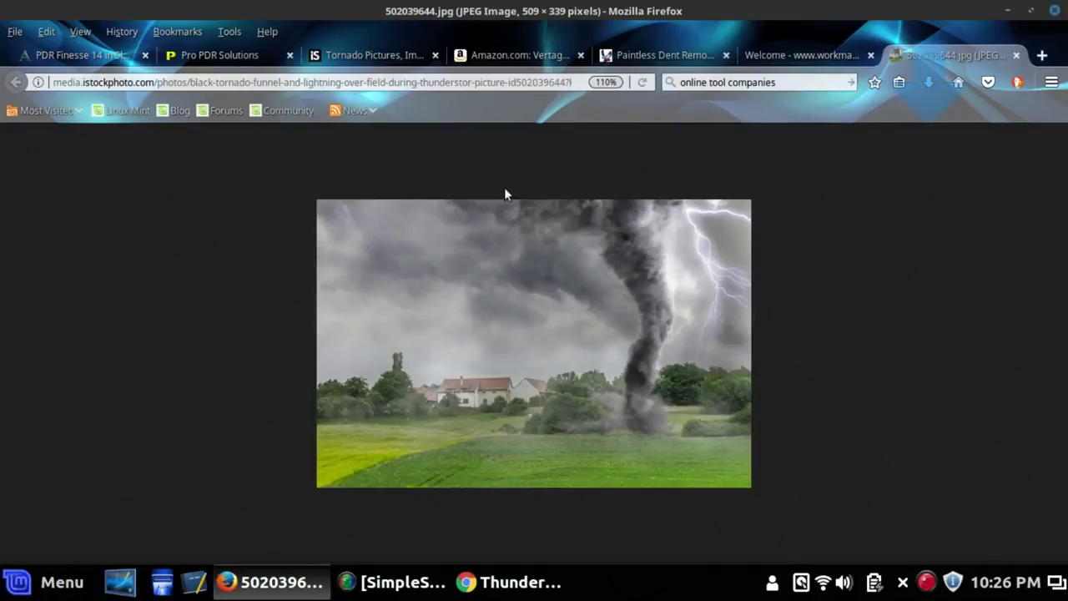
{"action": "left_click", "coordinate": [161, 581]}
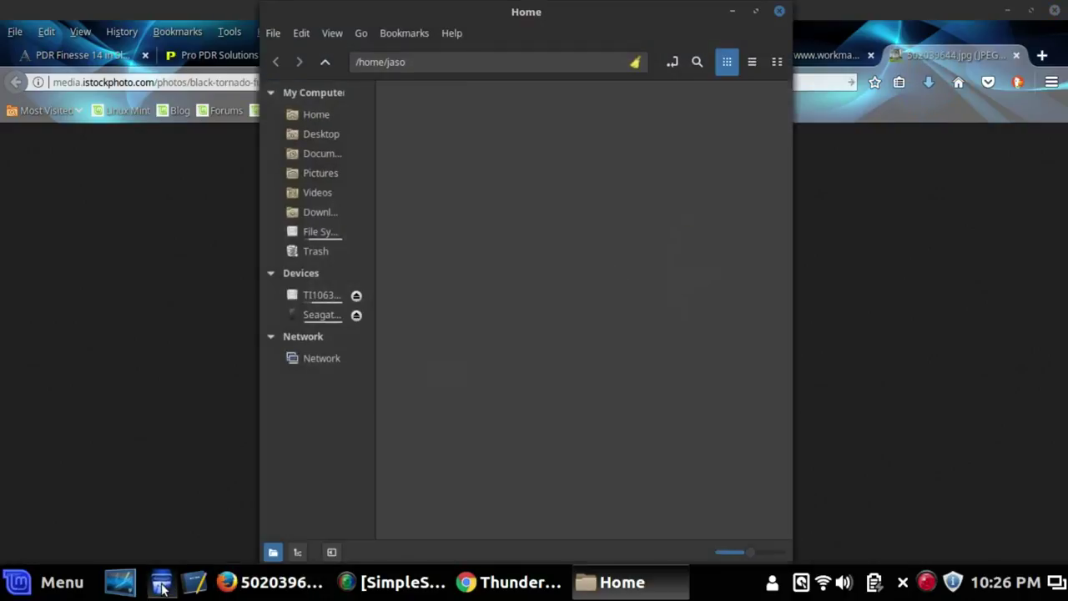
{"action": "double_click", "coordinate": [728, 177]}
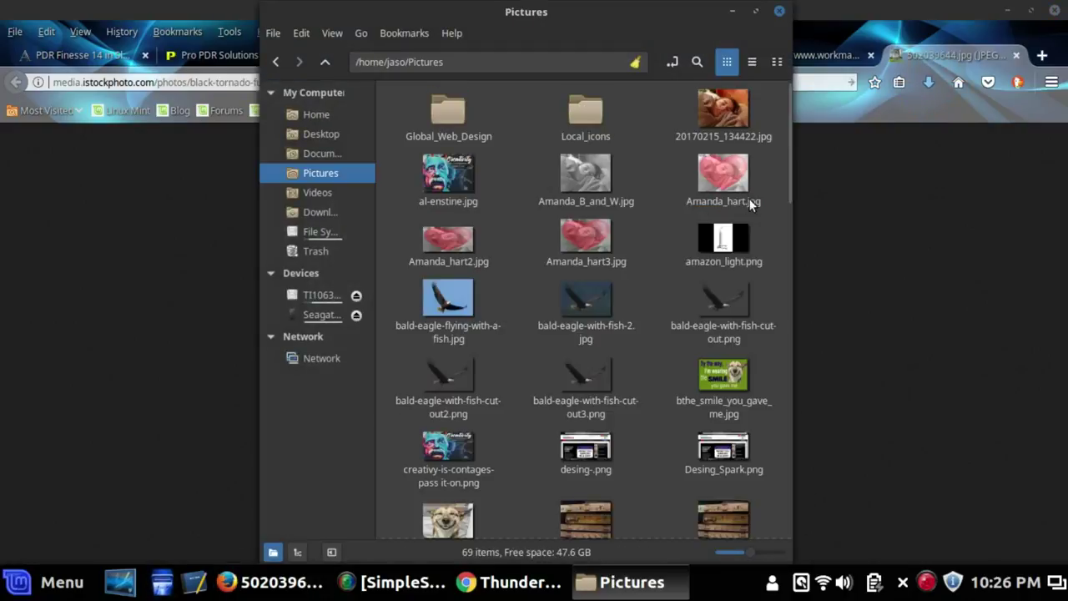
{"action": "scroll", "coordinate": [668, 319], "scroll_direction": "down", "scroll_amount": 5}
{"action": "scroll", "coordinate": [668, 313], "scroll_direction": "down", "scroll_amount": 15}
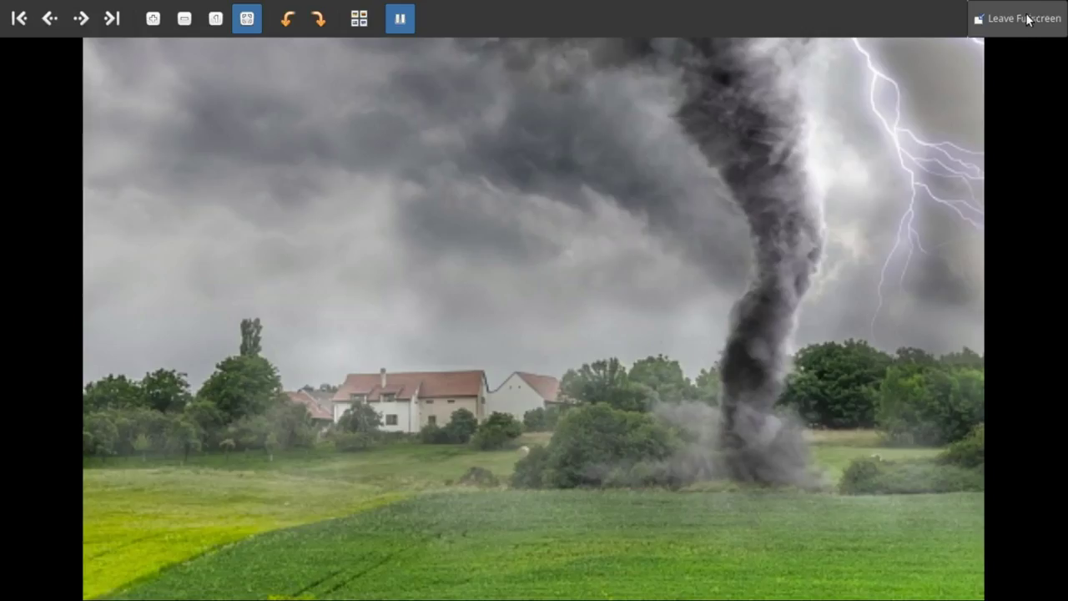
{"action": "left_click", "coordinate": [1020, 17]}
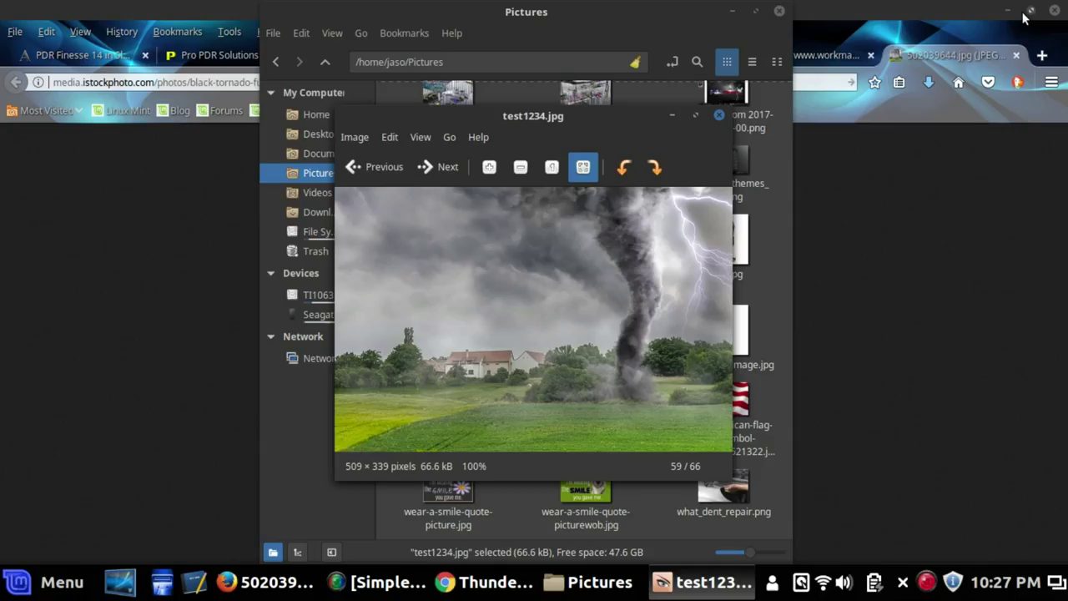
{"action": "left_click", "coordinate": [720, 114]}
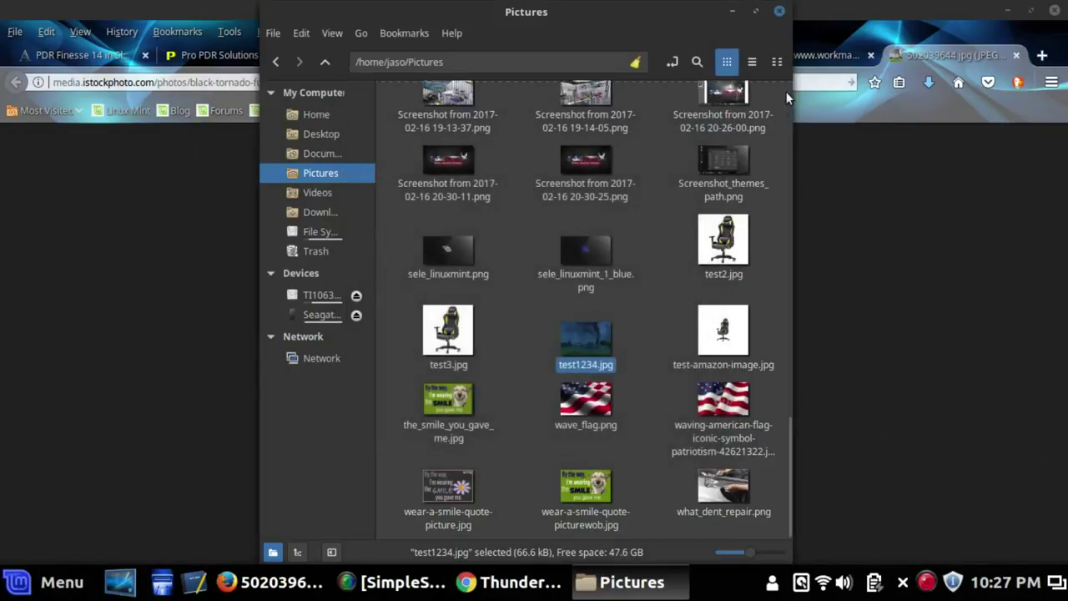
{"action": "left_click", "coordinate": [778, 13]}
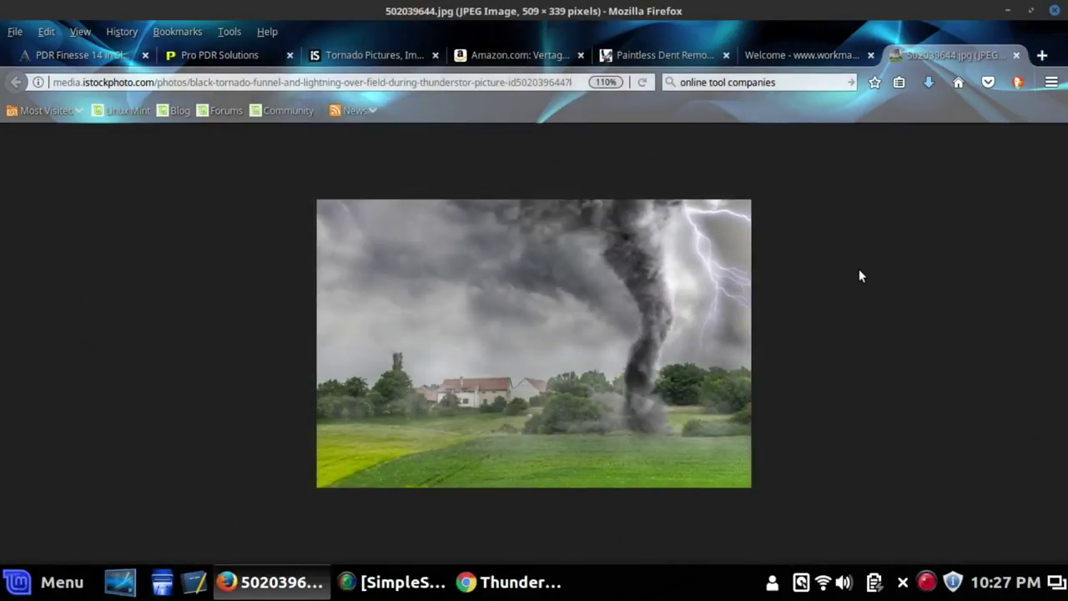
{"action": "left_click", "coordinate": [1016, 55]}
Close the developer tools and the iStock tab, then switch to Pro PDR Solutions
{"action": "scroll", "coordinate": [629, 347], "scroll_direction": "up", "scroll_amount": 1}
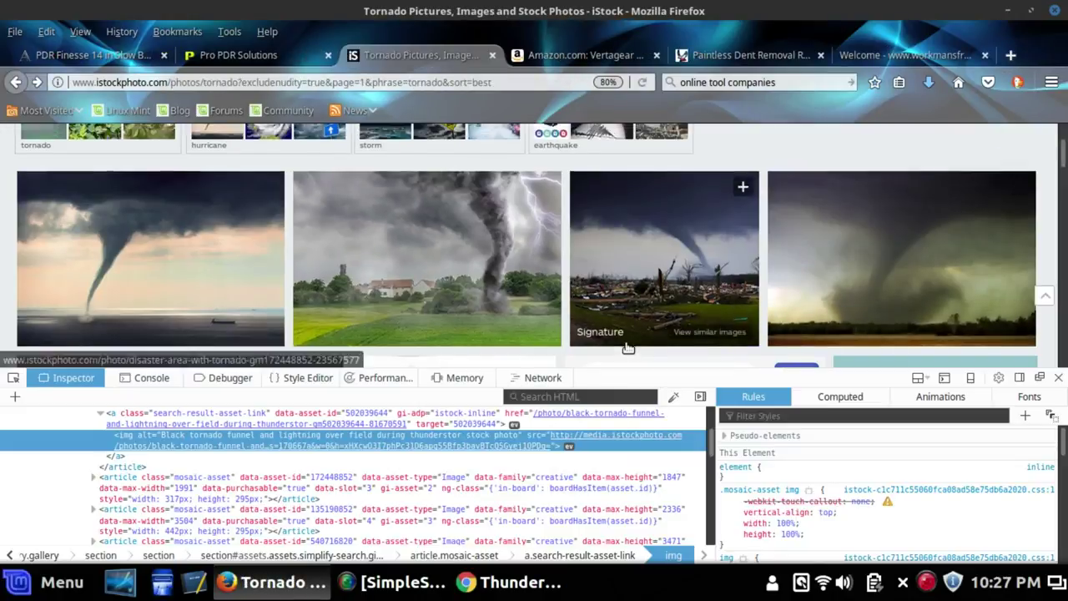
{"action": "scroll", "coordinate": [628, 347], "scroll_direction": "up", "scroll_amount": 1}
{"action": "left_click", "coordinate": [1058, 377]}
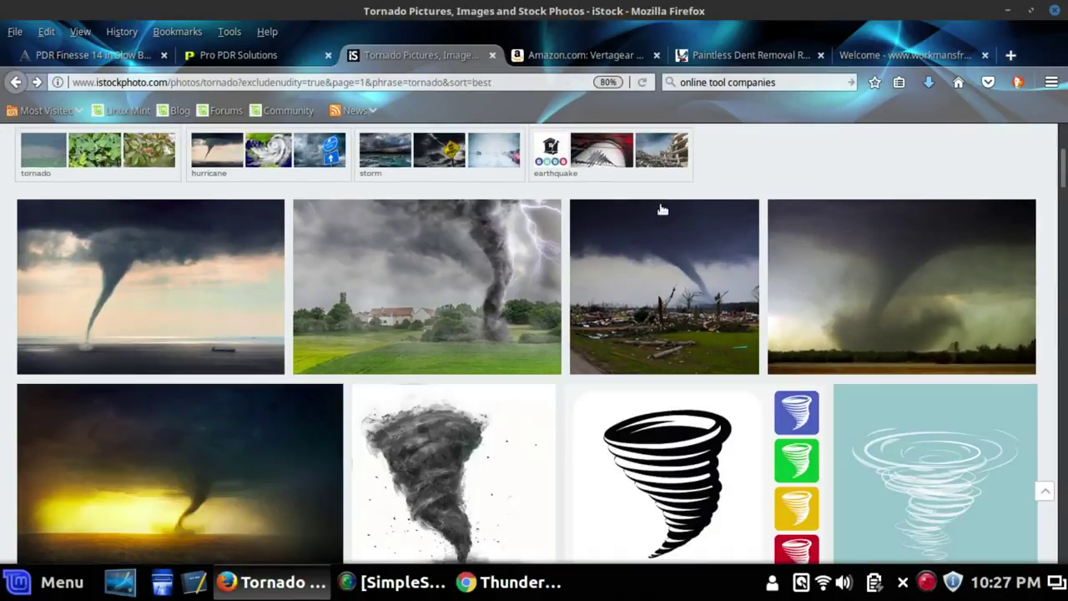
{"action": "left_click", "coordinate": [493, 55]}
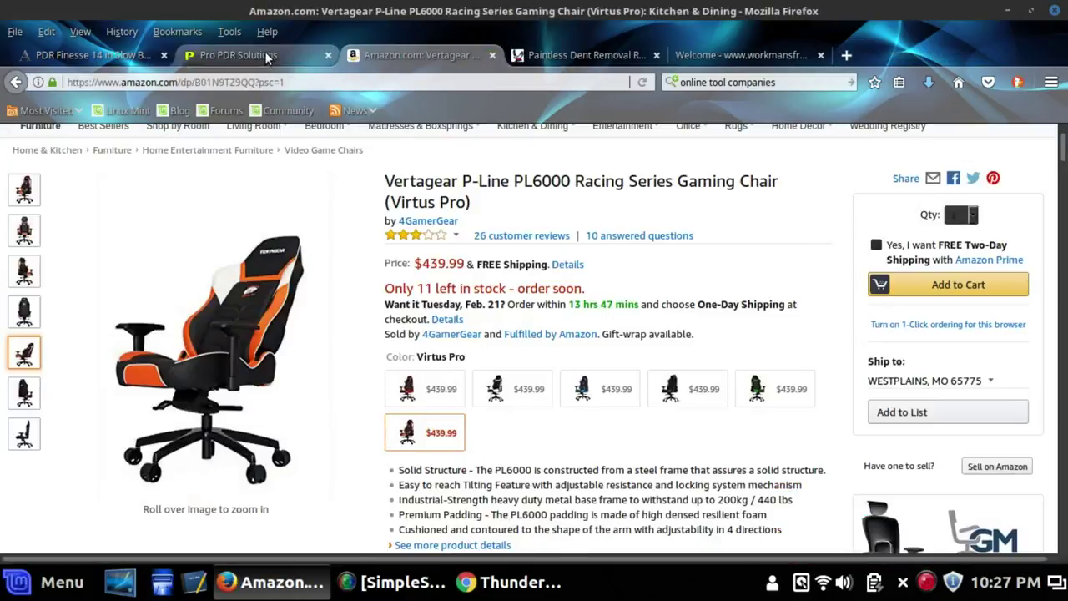
{"action": "left_click", "coordinate": [264, 52]}
Open the A-Frame Tool Cart product page and scroll to its photo and $995.00 price
{"action": "scroll", "coordinate": [633, 332], "scroll_direction": "down", "scroll_amount": 3}
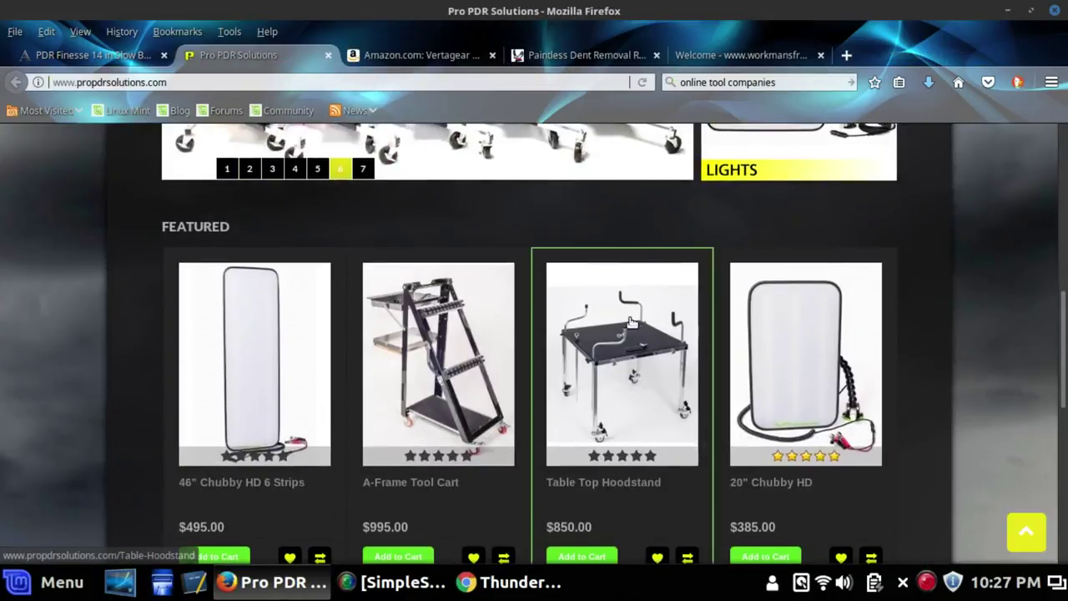
{"action": "left_click", "coordinate": [439, 368]}
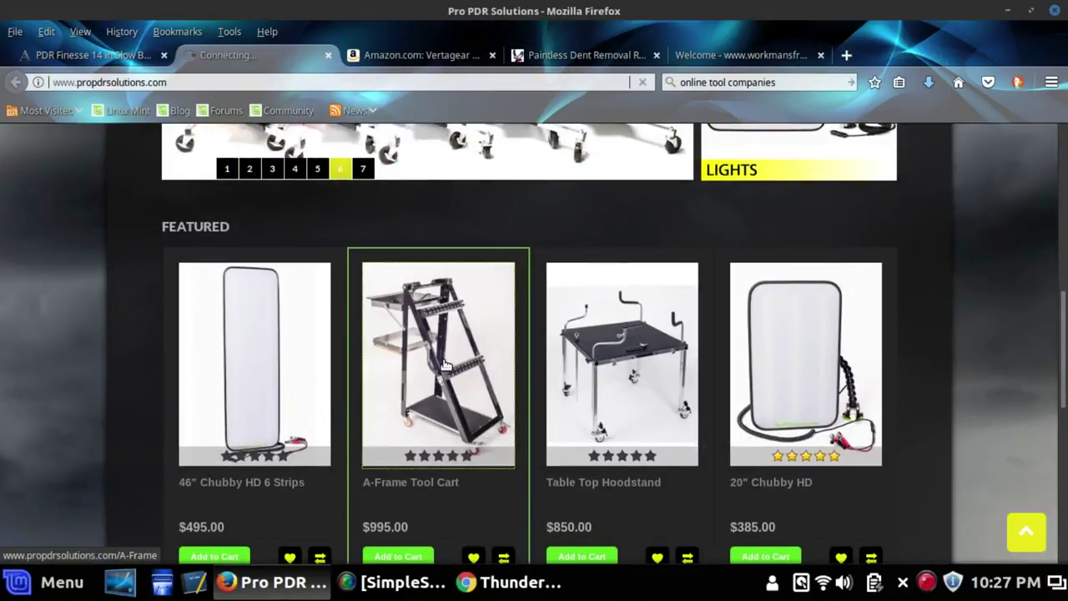
{"action": "scroll", "coordinate": [443, 365], "scroll_direction": "down", "scroll_amount": 5}
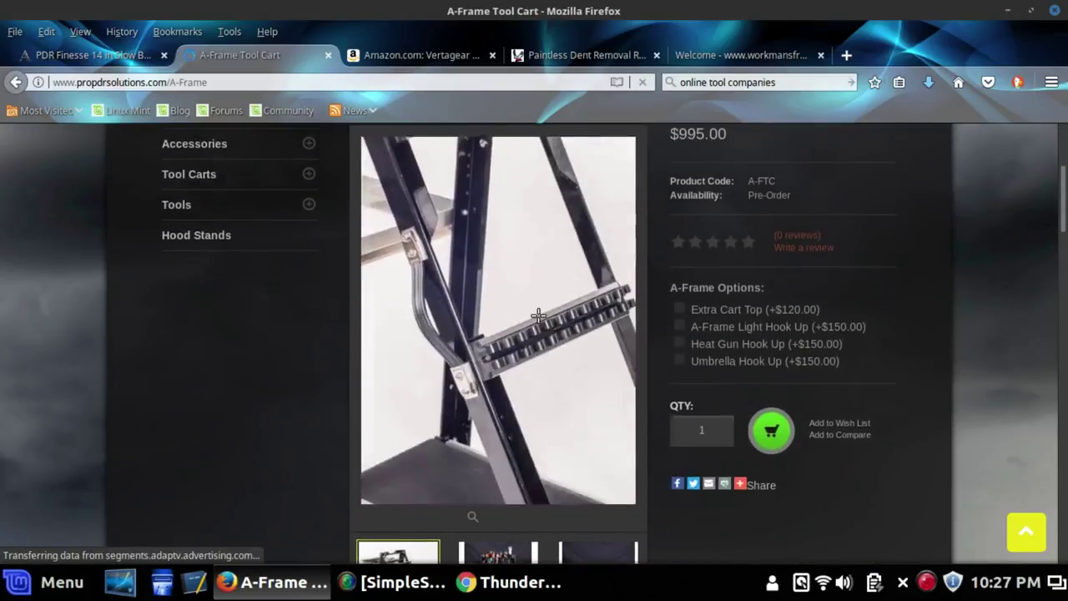
{"action": "scroll", "coordinate": [578, 350], "scroll_direction": "down", "scroll_amount": 2}
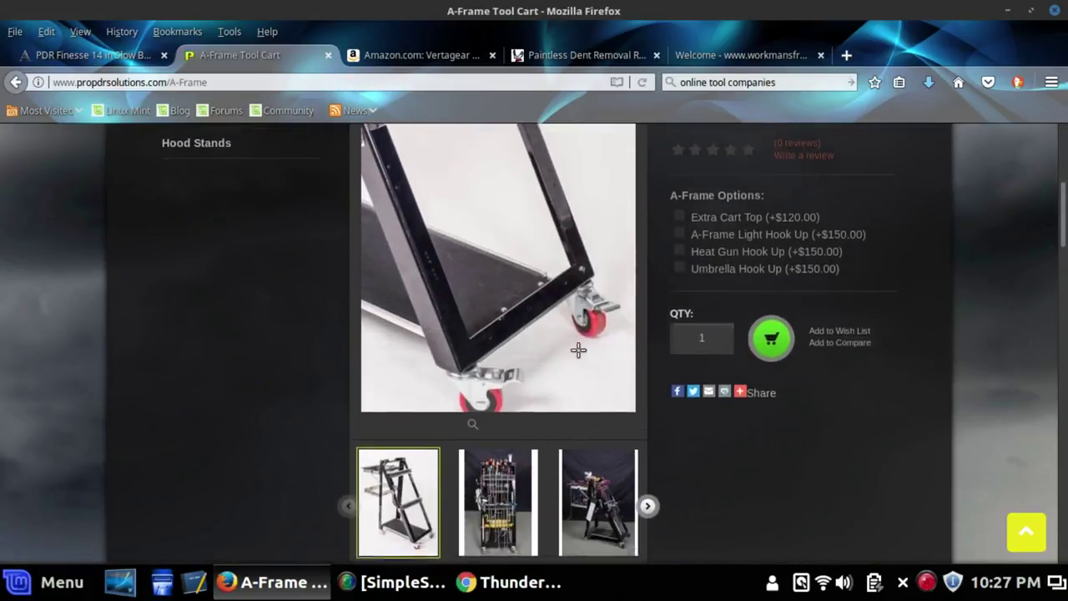
{"action": "scroll", "coordinate": [578, 350], "scroll_direction": "down", "scroll_amount": 2}
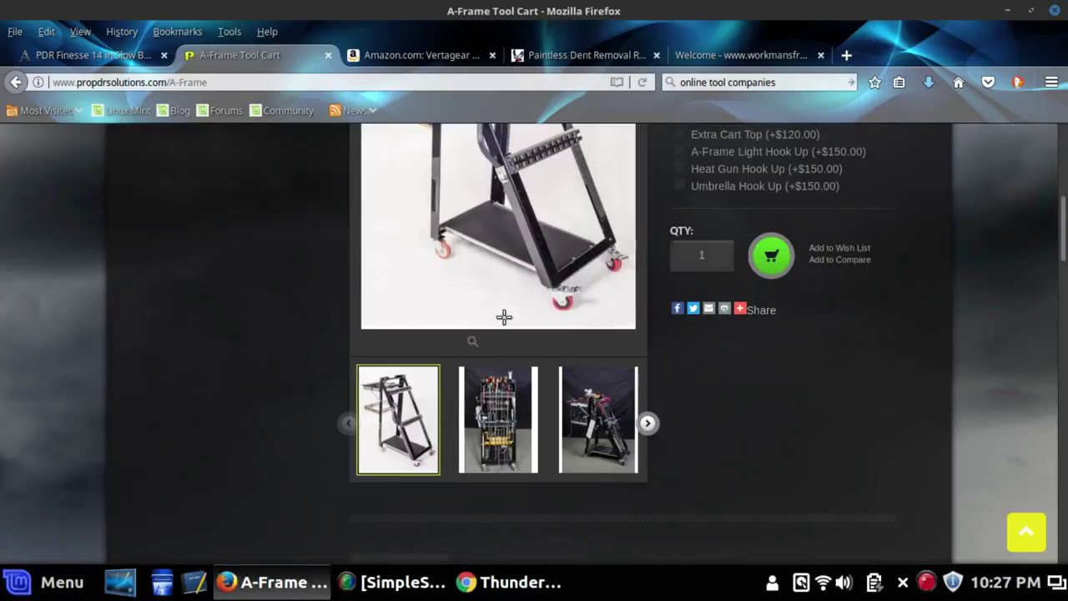
{"action": "scroll", "coordinate": [505, 317], "scroll_direction": "up", "scroll_amount": 4}
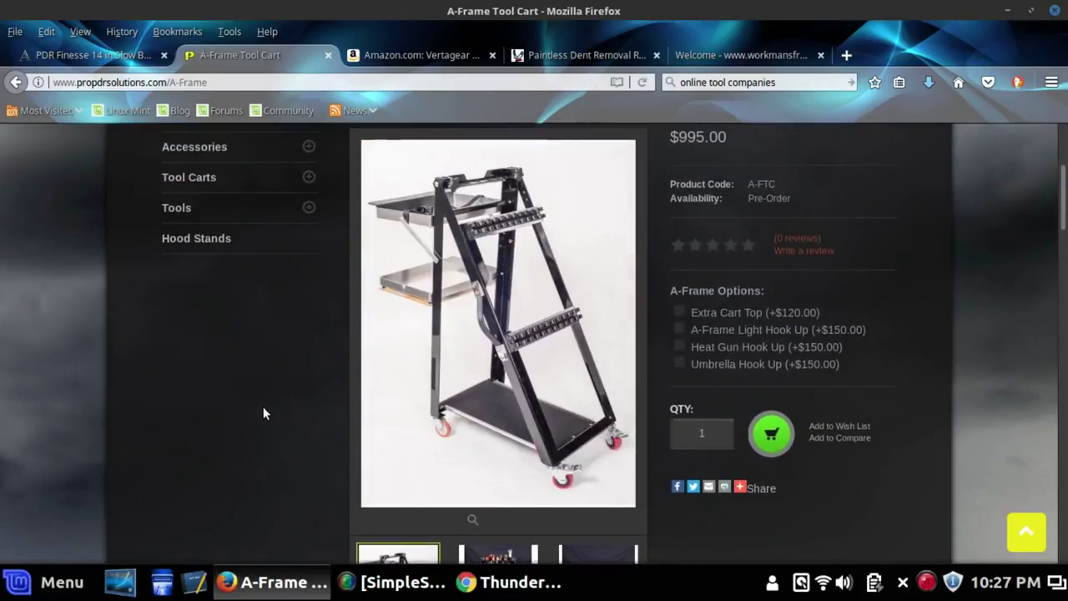
{"action": "scroll", "coordinate": [263, 413], "scroll_direction": "down", "scroll_amount": 2}
Check the main photo's and second thumbnail's context menus for save options, dismissing both
{"action": "right_click", "coordinate": [523, 234]}
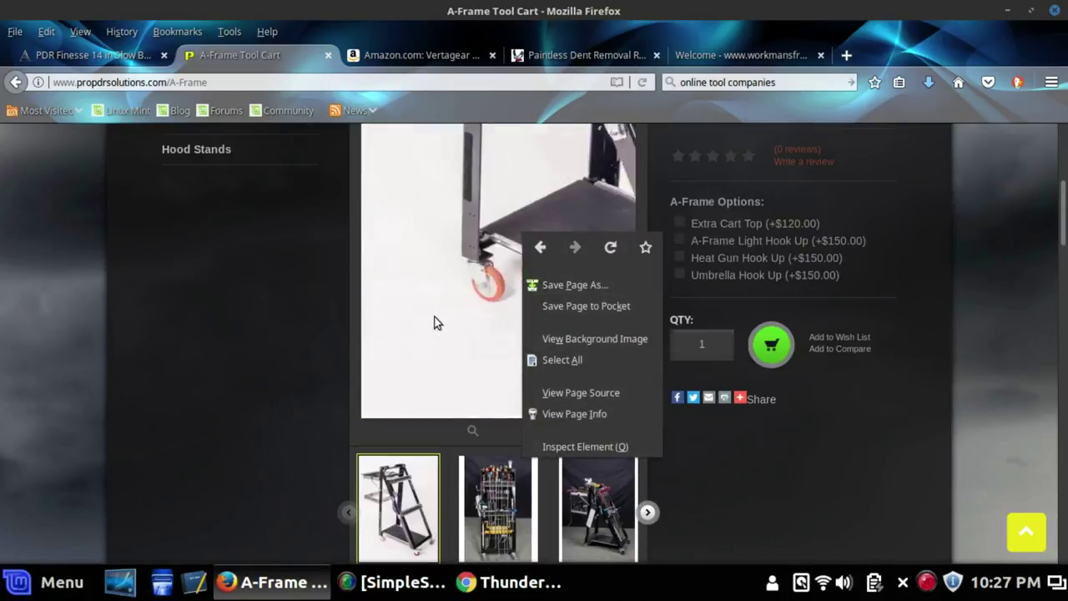
{"action": "left_click", "coordinate": [248, 328]}
{"action": "scroll", "coordinate": [390, 313], "scroll_direction": "down", "scroll_amount": 3}
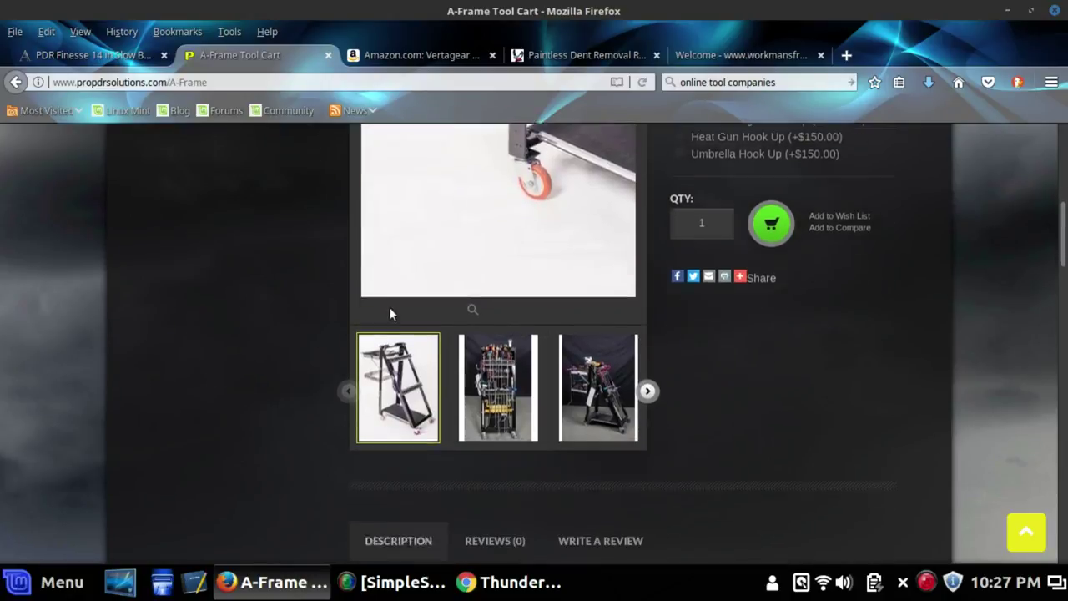
{"action": "right_click", "coordinate": [512, 382]}
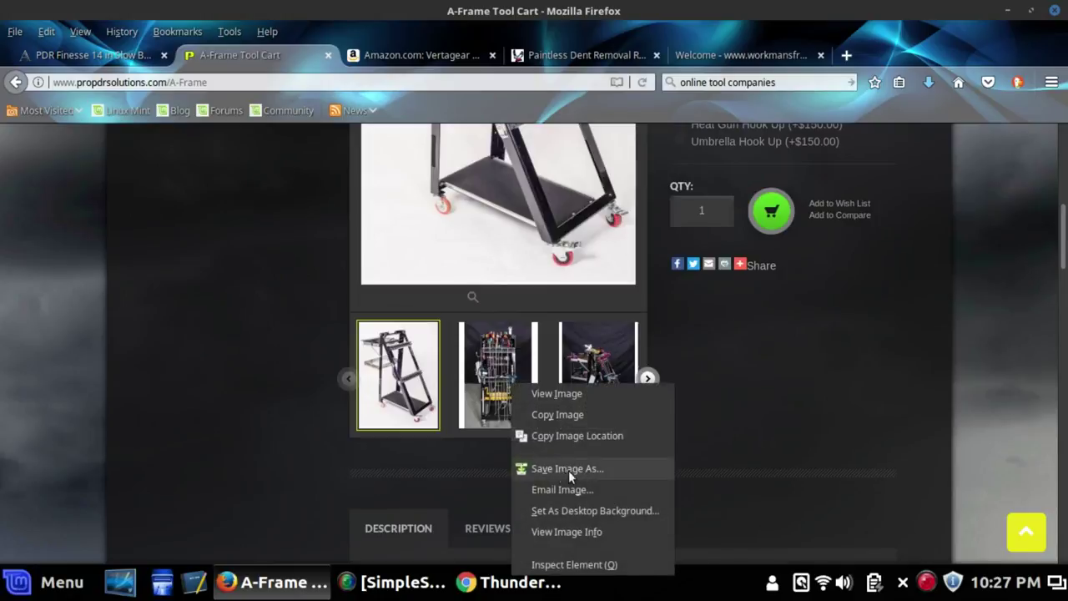
{"action": "left_click", "coordinate": [472, 351]}
Show the second cart photo as the main image and inspect its zoom element
{"action": "left_click", "coordinate": [497, 377]}
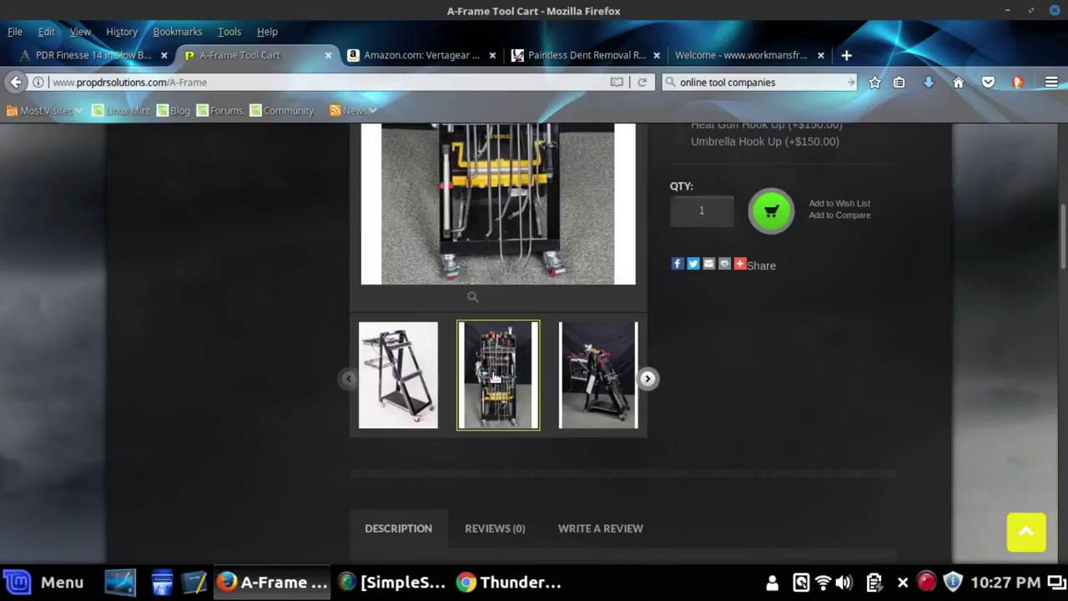
{"action": "scroll", "coordinate": [506, 350], "scroll_direction": "up", "scroll_amount": 2}
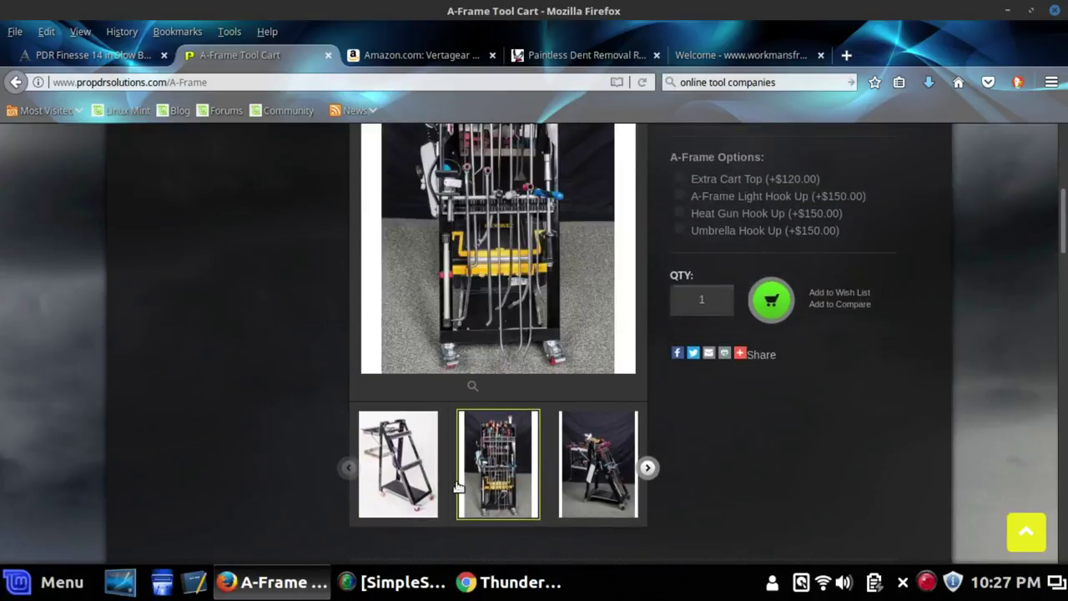
{"action": "scroll", "coordinate": [482, 226], "scroll_direction": "down", "scroll_amount": 2}
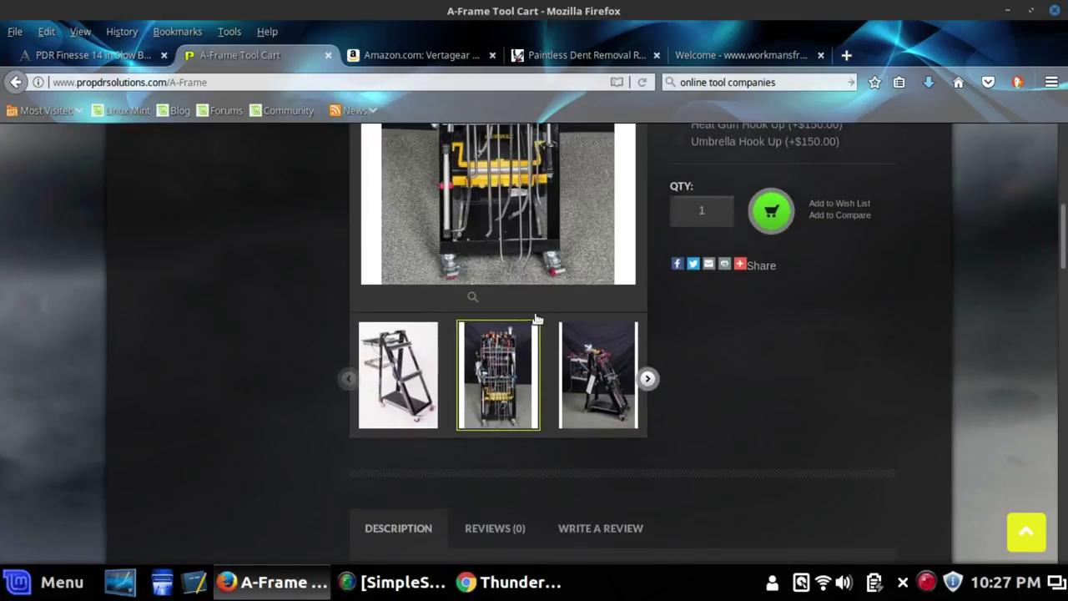
{"action": "scroll", "coordinate": [482, 226], "scroll_direction": "up", "scroll_amount": 3}
{"action": "right_click", "coordinate": [494, 255]}
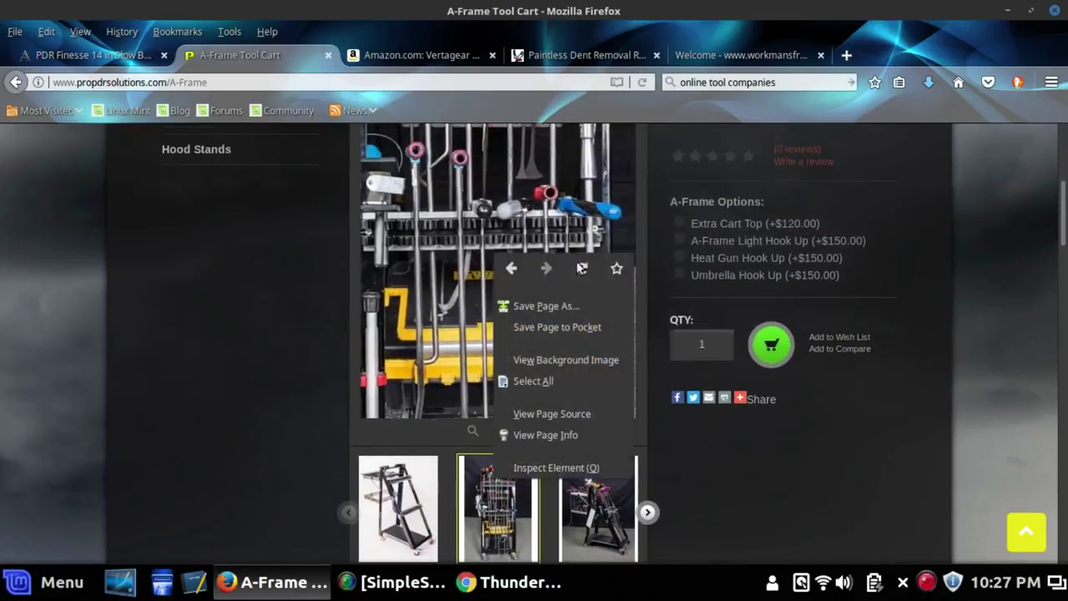
{"action": "left_click", "coordinate": [539, 468]}
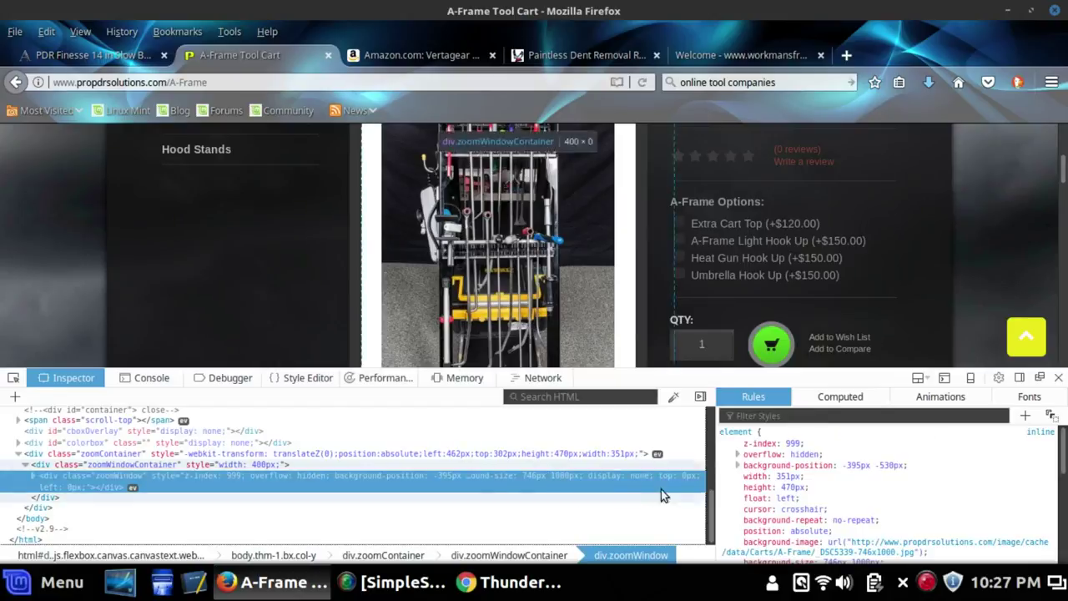
Copy the _DSC5339-746x1000.jpg background-image URL from the Rules pane and open a new tab
{"action": "scroll", "coordinate": [880, 468], "scroll_direction": "down", "scroll_amount": 2}
{"action": "scroll", "coordinate": [846, 457], "scroll_direction": "down", "scroll_amount": 2}
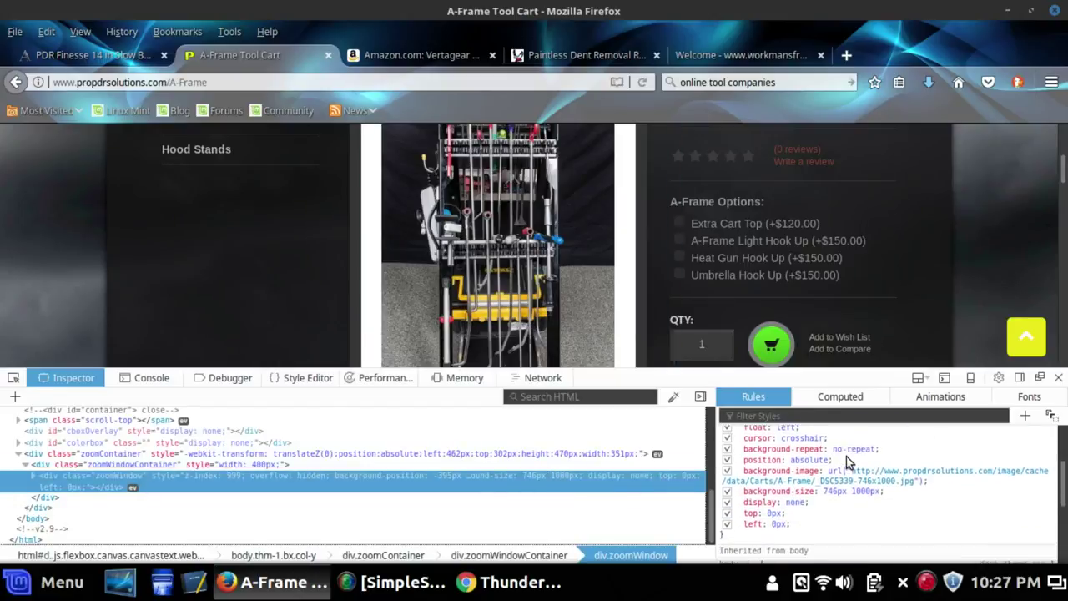
{"action": "mouse_move", "coordinate": [889, 476]}
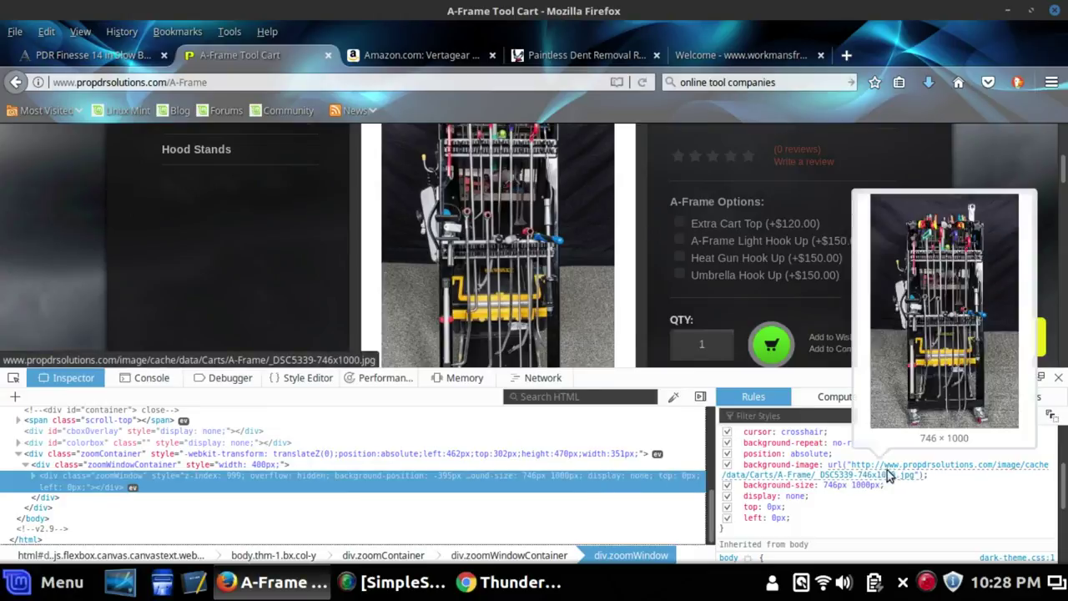
{"action": "right_click", "coordinate": [889, 473]}
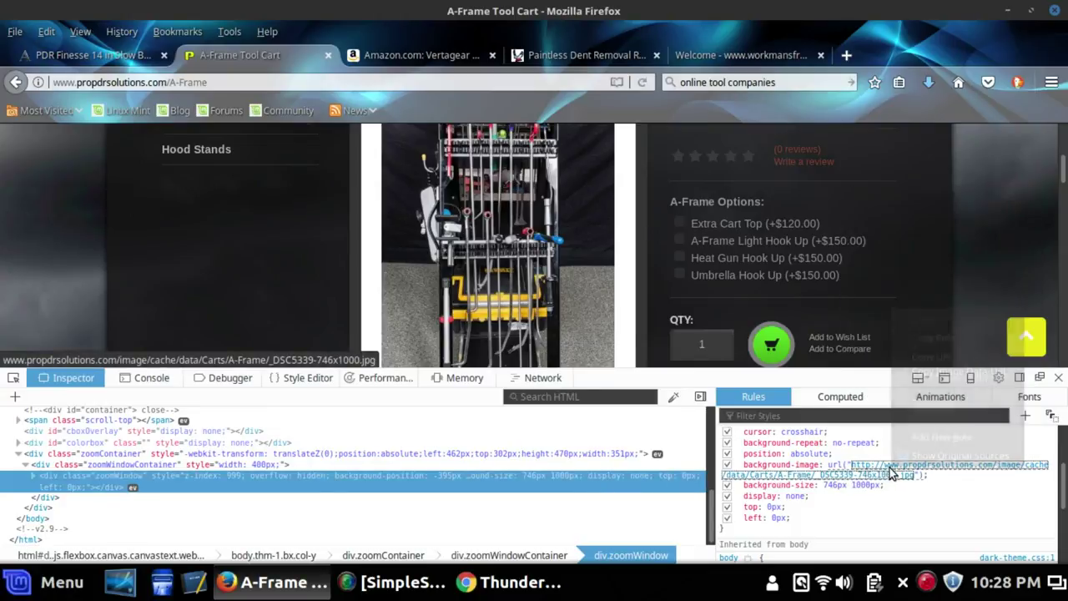
{"action": "left_click", "coordinate": [873, 474]}
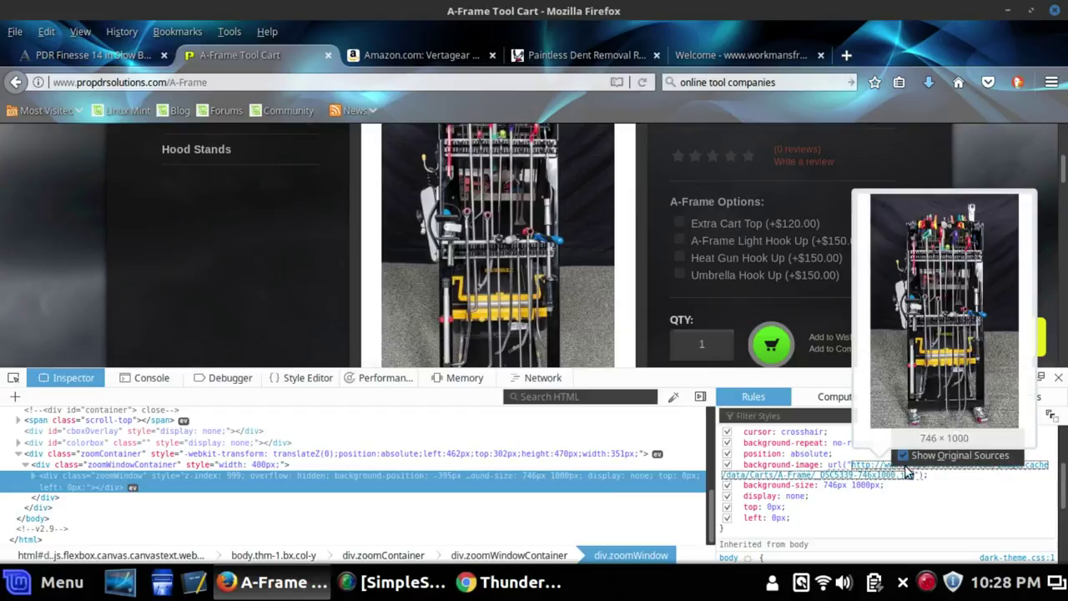
{"action": "right_click", "coordinate": [888, 472]}
{"action": "left_click", "coordinate": [889, 472]}
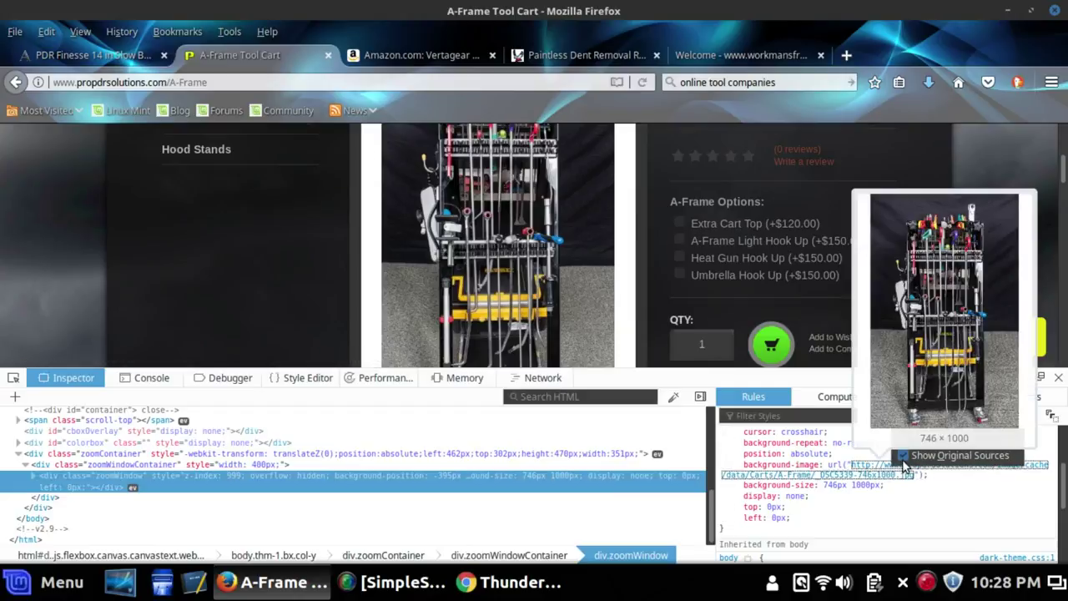
{"action": "right_click", "coordinate": [883, 471]}
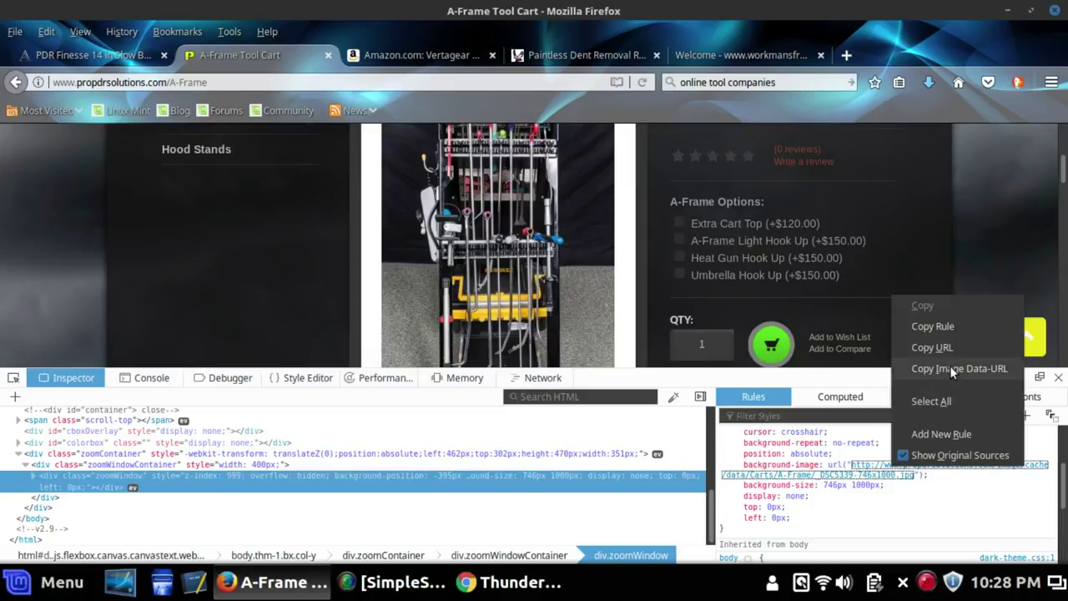
{"action": "left_click", "coordinate": [931, 347]}
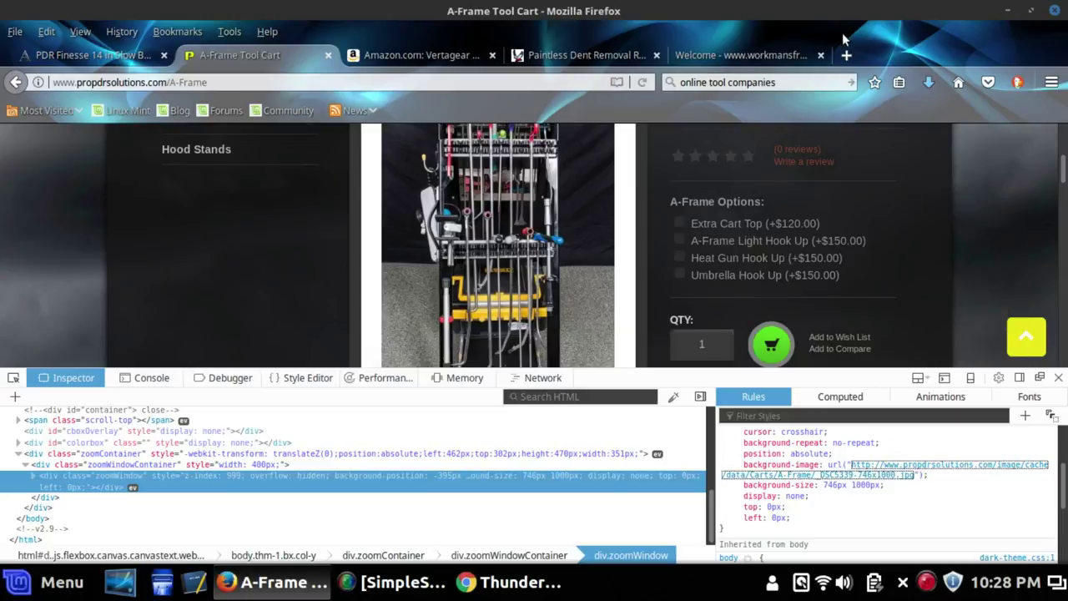
{"action": "left_click", "coordinate": [848, 55]}
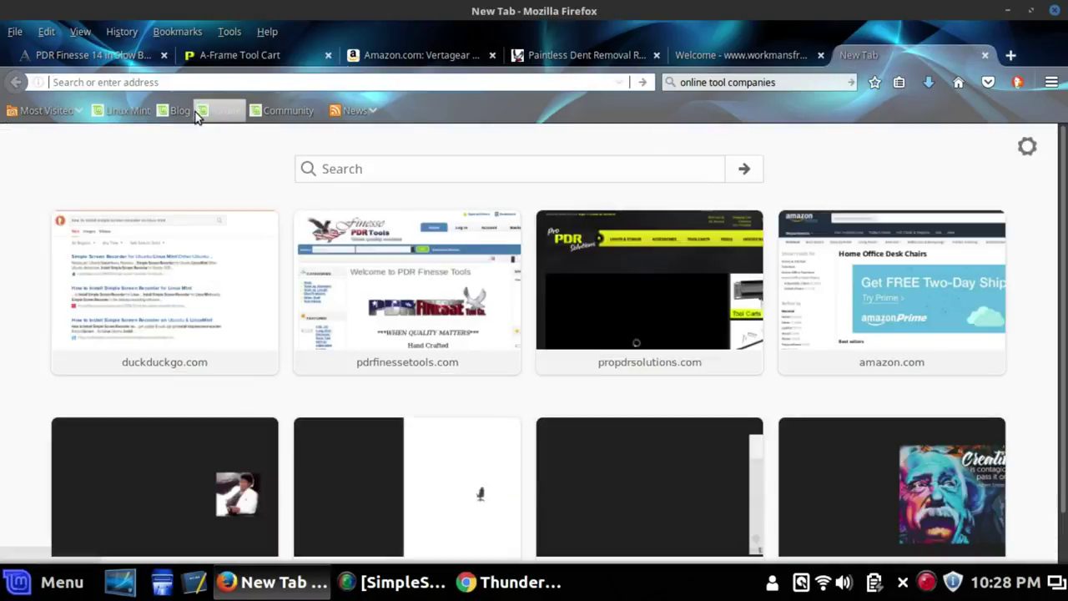
Load the copied 746×1000 tool-cart image address to view the photo on its own
{"action": "right_click", "coordinate": [65, 83]}
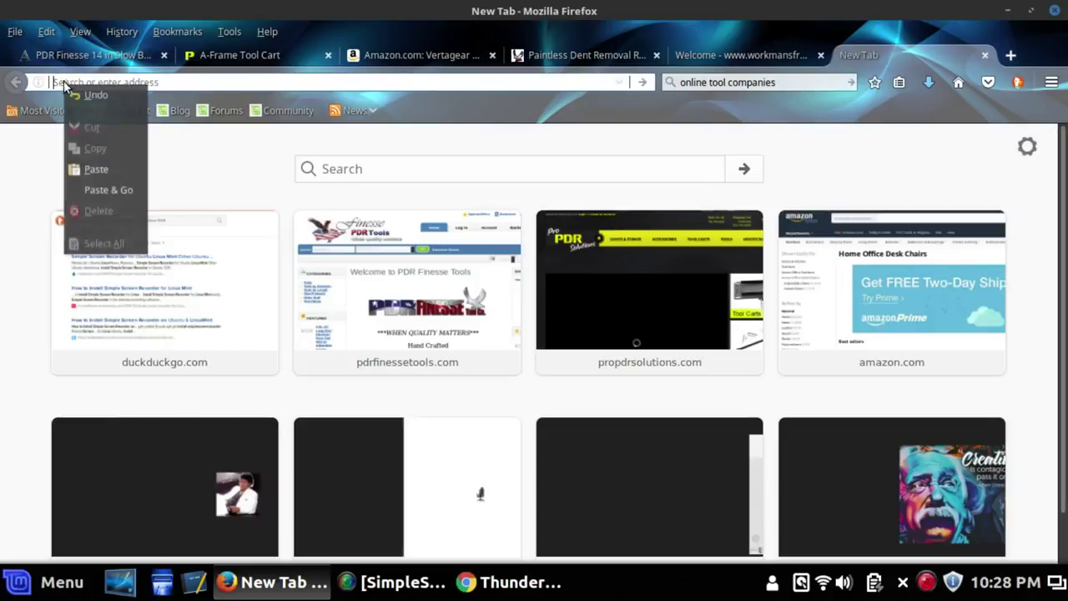
{"action": "left_click", "coordinate": [96, 170]}
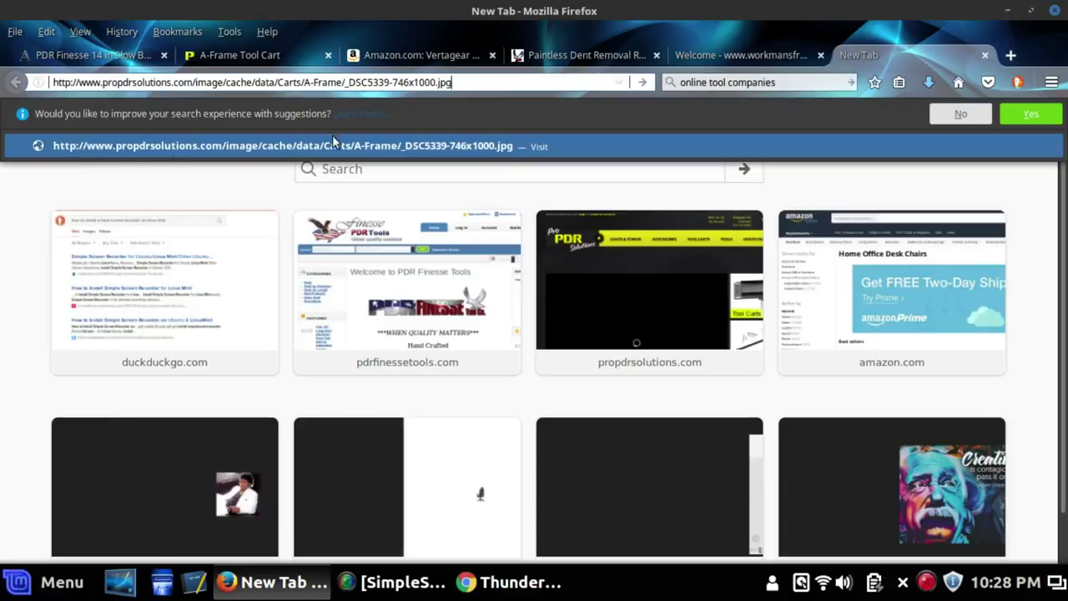
{"action": "left_click", "coordinate": [649, 83]}
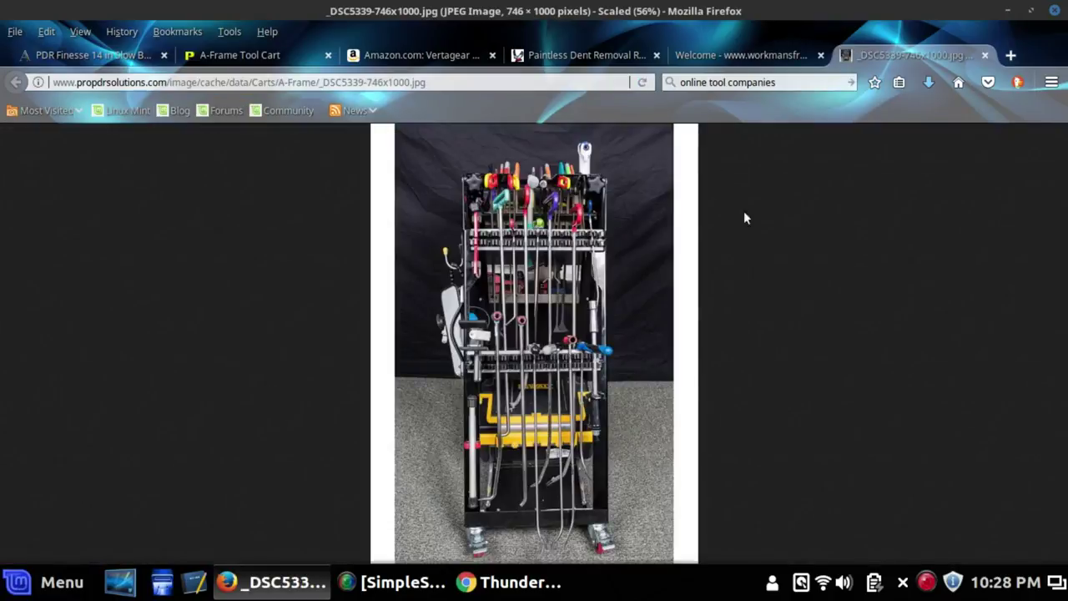
Save the full-size tool-cart photo, close its tab and return to the Finesse rod page
{"action": "right_click", "coordinate": [551, 312]}
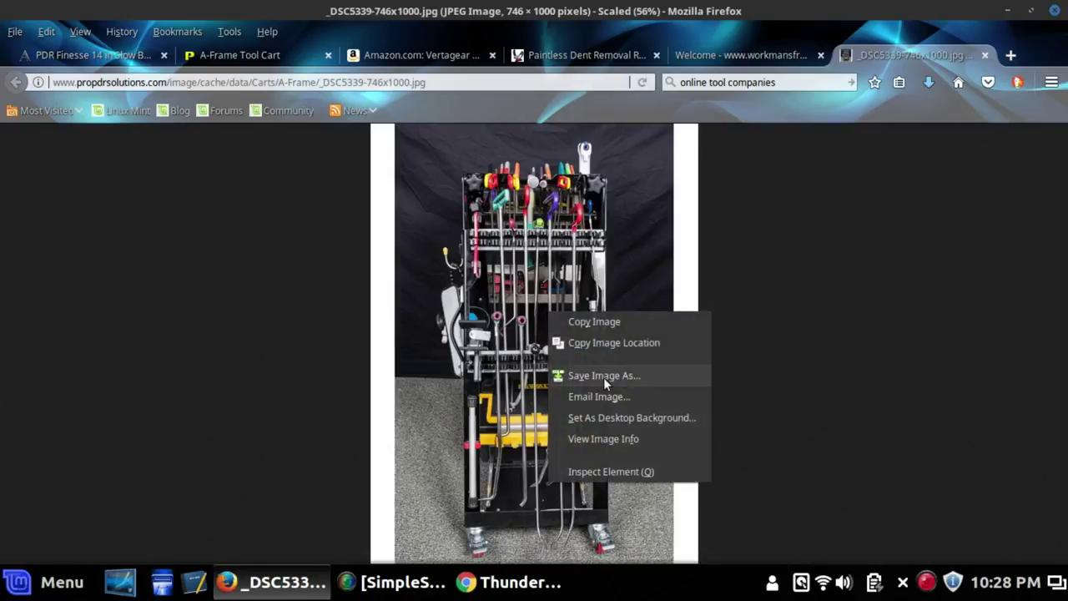
{"action": "left_click", "coordinate": [768, 312]}
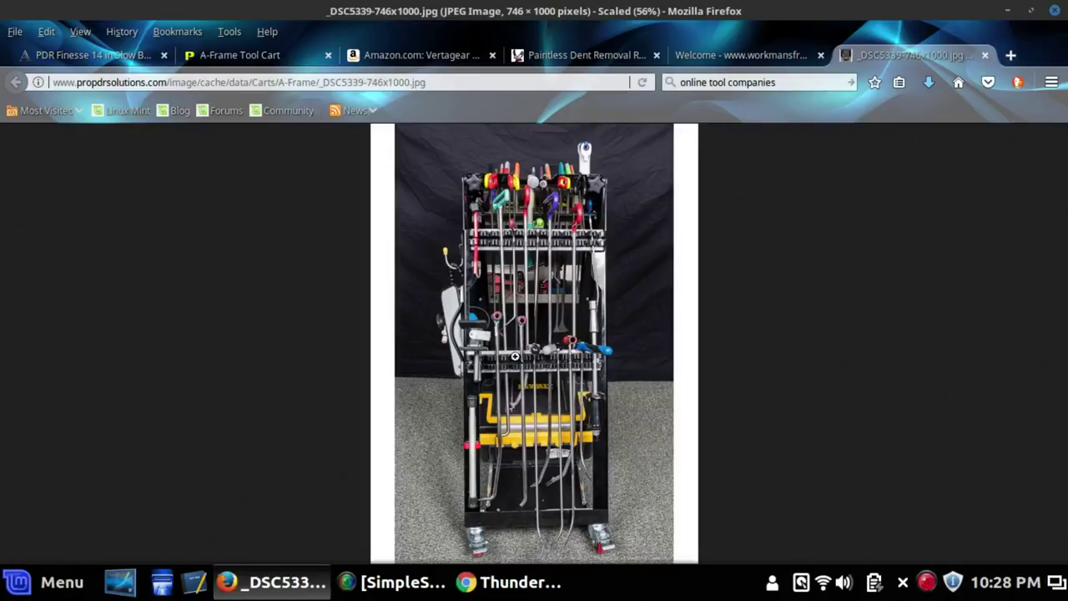
{"action": "left_click", "coordinate": [985, 55]}
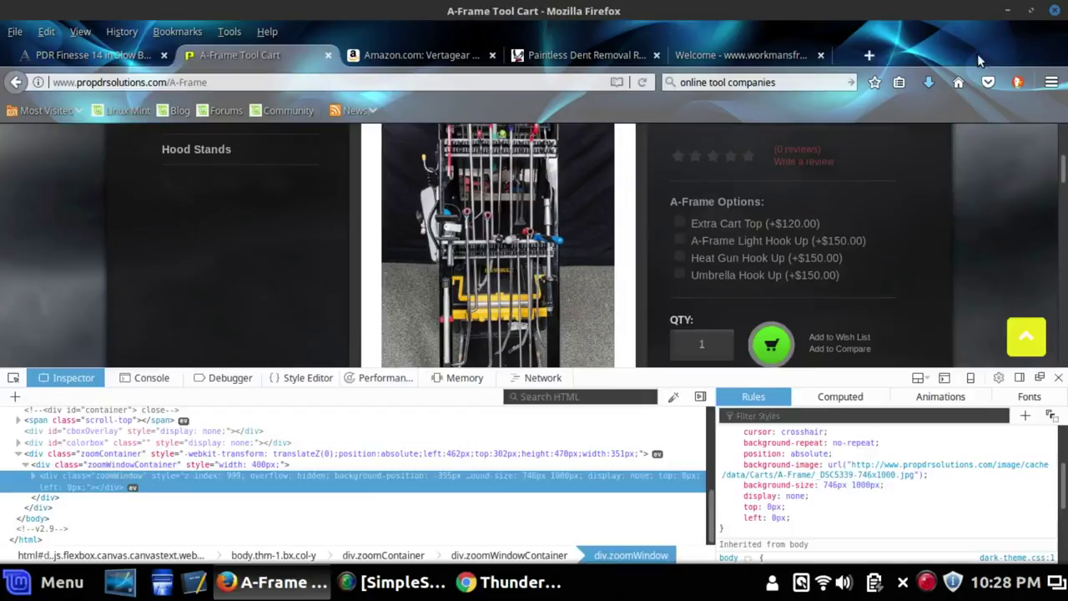
{"action": "left_click", "coordinate": [133, 53]}
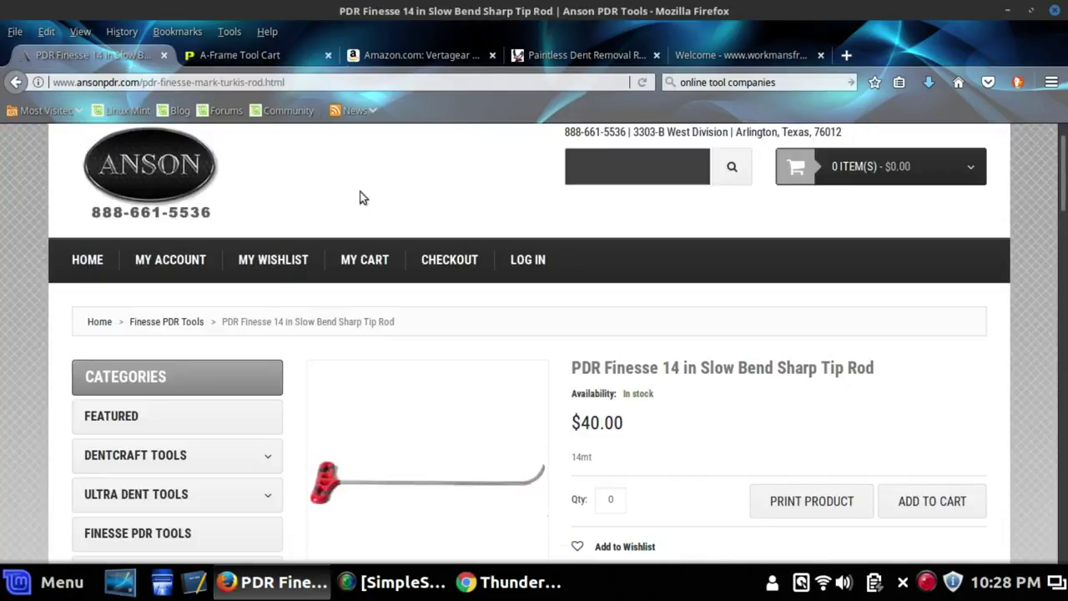
Open the rod thumbnail's full image, finesse-14mt.png, in a new tab and switch to it
{"action": "scroll", "coordinate": [457, 208], "scroll_direction": "down", "scroll_amount": 3}
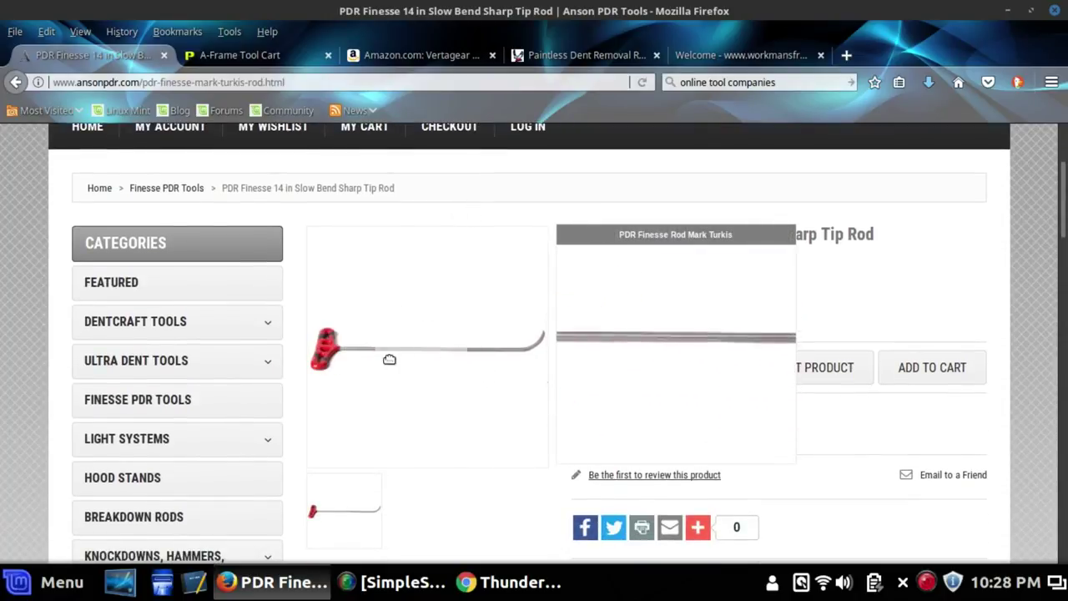
{"action": "scroll", "coordinate": [388, 334], "scroll_direction": "down", "scroll_amount": 2}
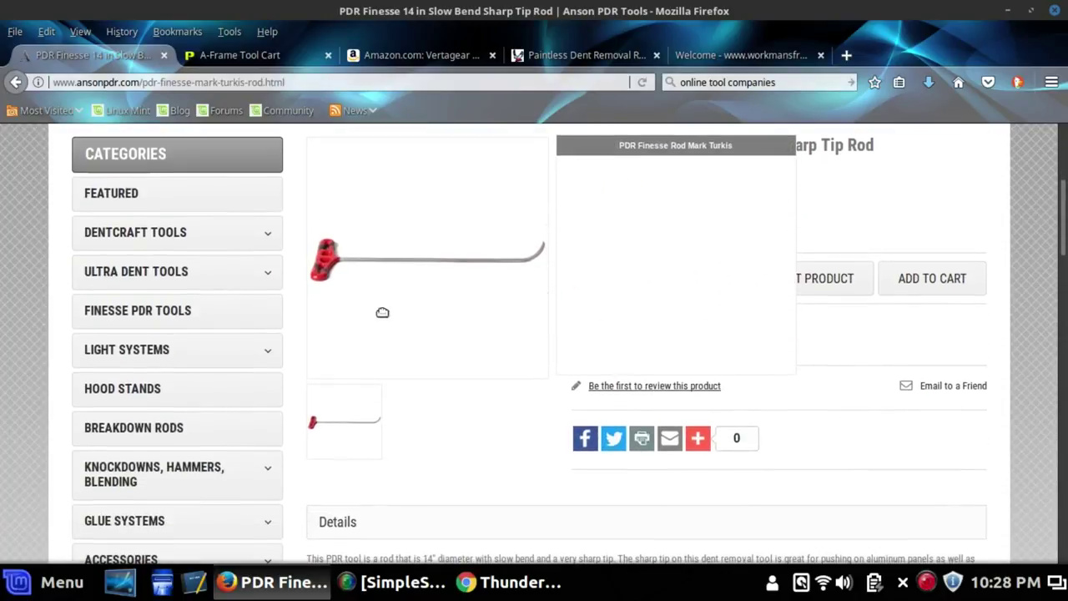
{"action": "right_click", "coordinate": [355, 428]}
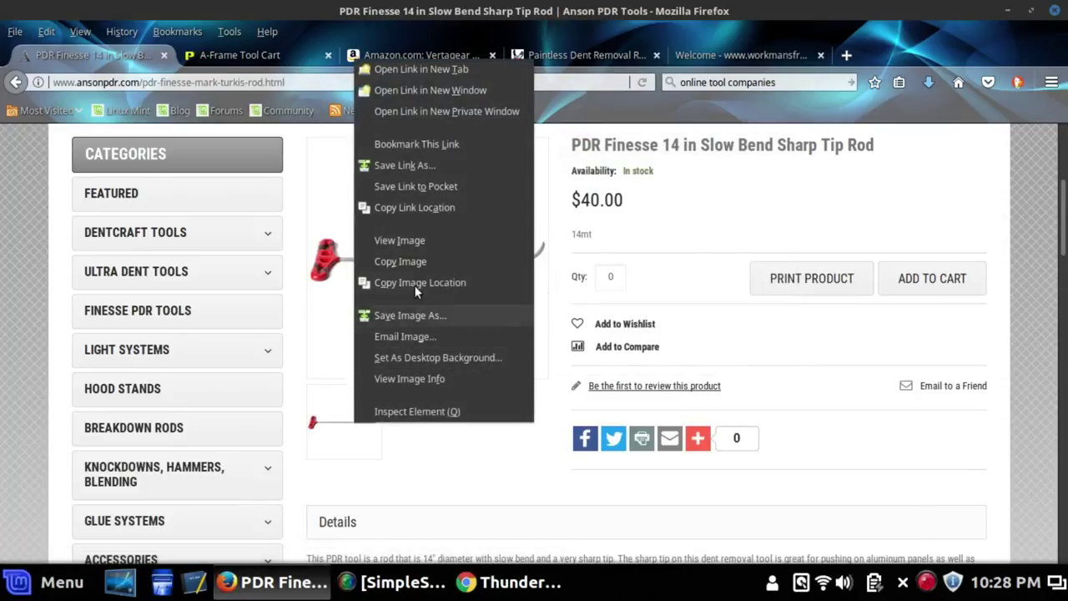
{"action": "left_click", "coordinate": [410, 68]}
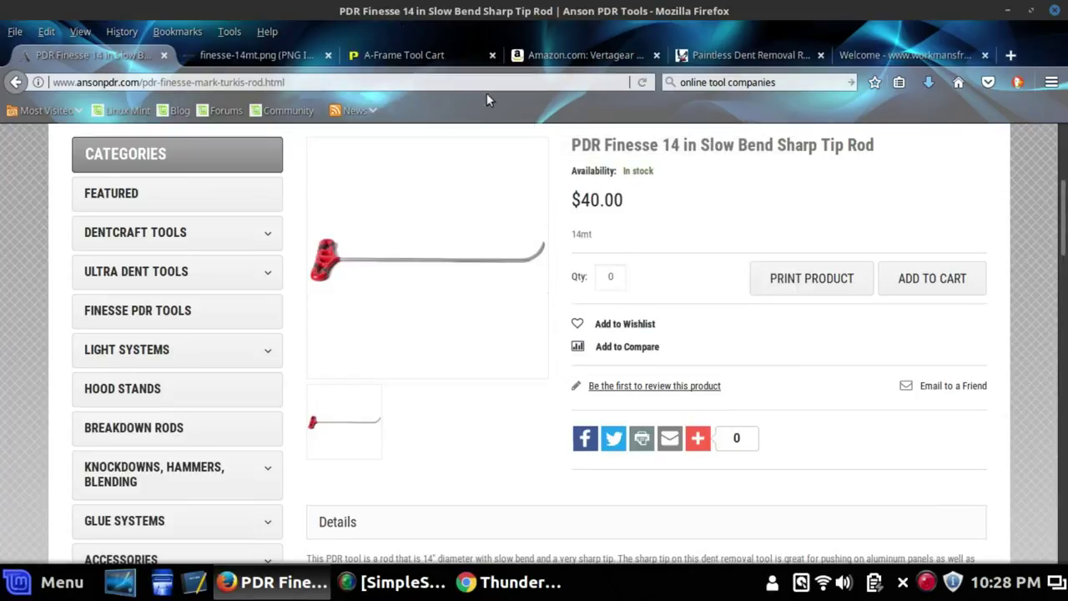
{"action": "left_click", "coordinate": [265, 57]}
Save the 800 × 800 finesse-14mt.png rod image
{"action": "right_click", "coordinate": [519, 313]}
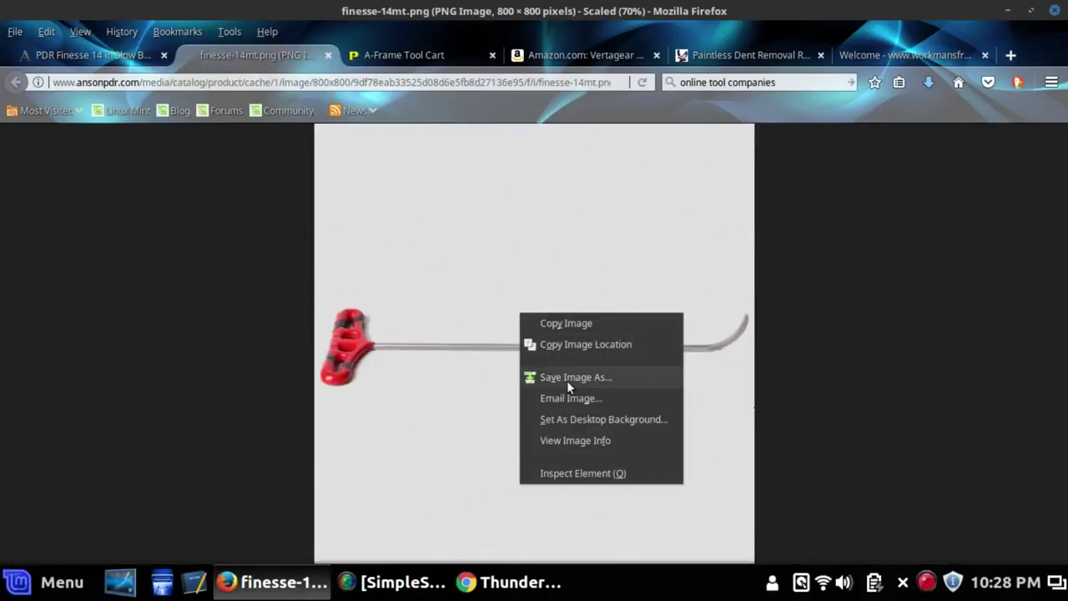
{"action": "left_click", "coordinate": [414, 240]}
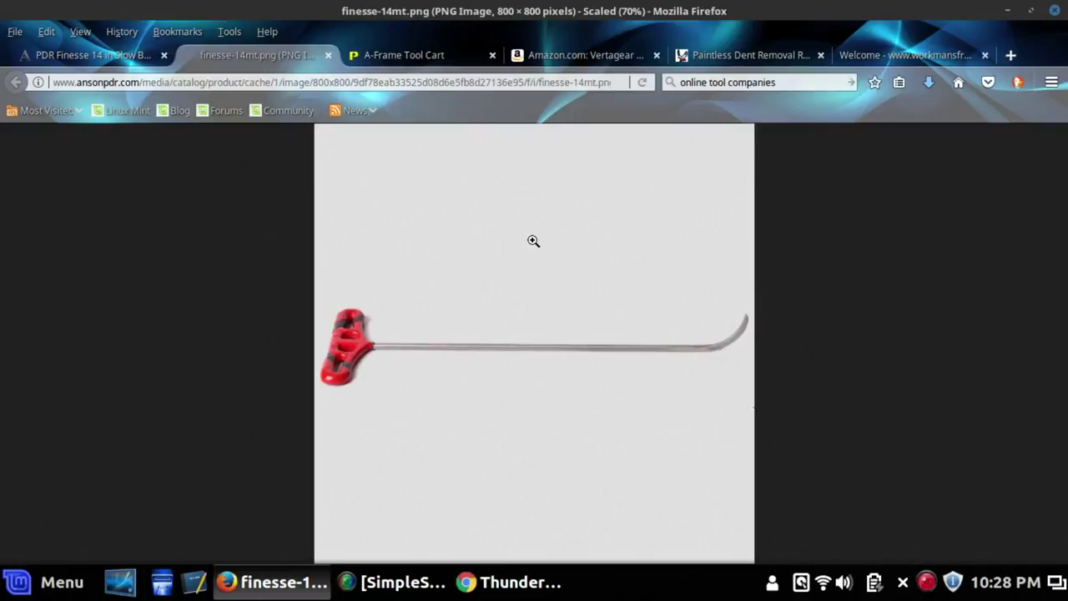